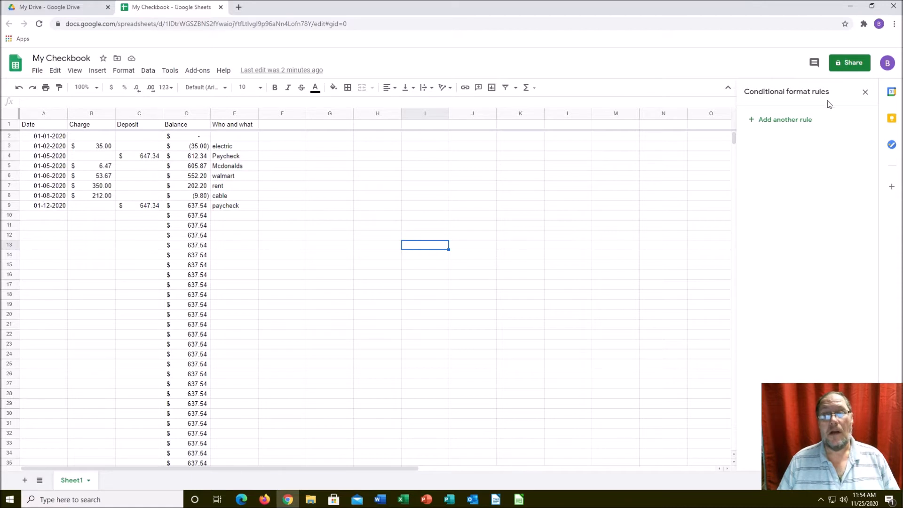
Start a new entry in row 10 dated 01-13-2020 with a deposit of 1200.
left_click(865, 92)
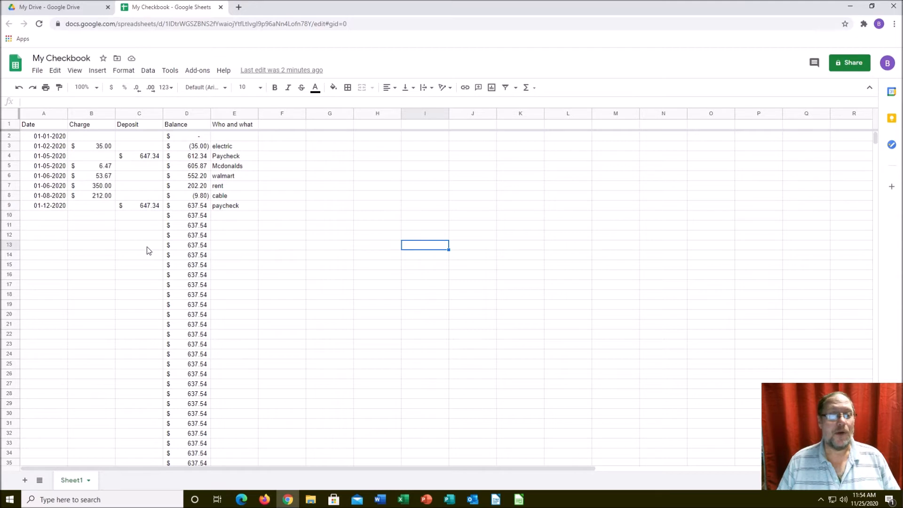
left_click(56, 216)
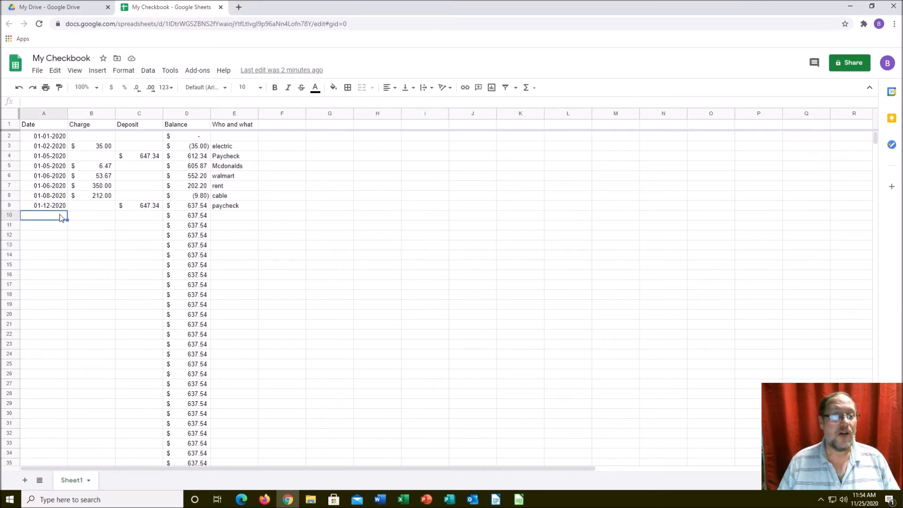
type("04-")
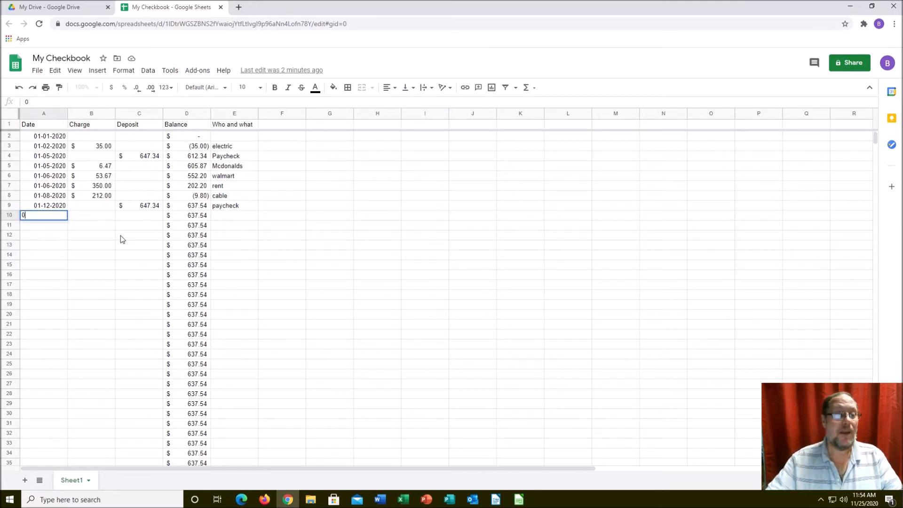
key("BackSpace")
key("BackSpace")
key("BackSpace")
type("01-")
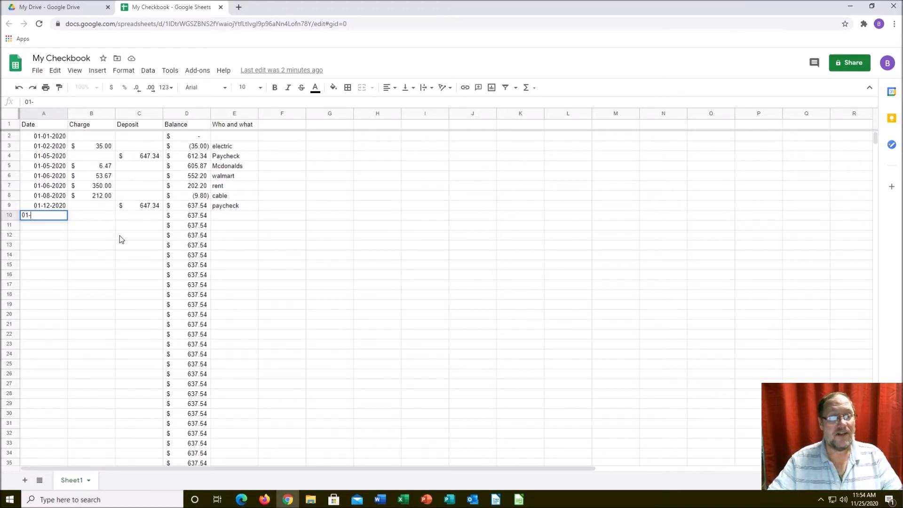
type("13-2020")
key("Tab")
key("Tab")
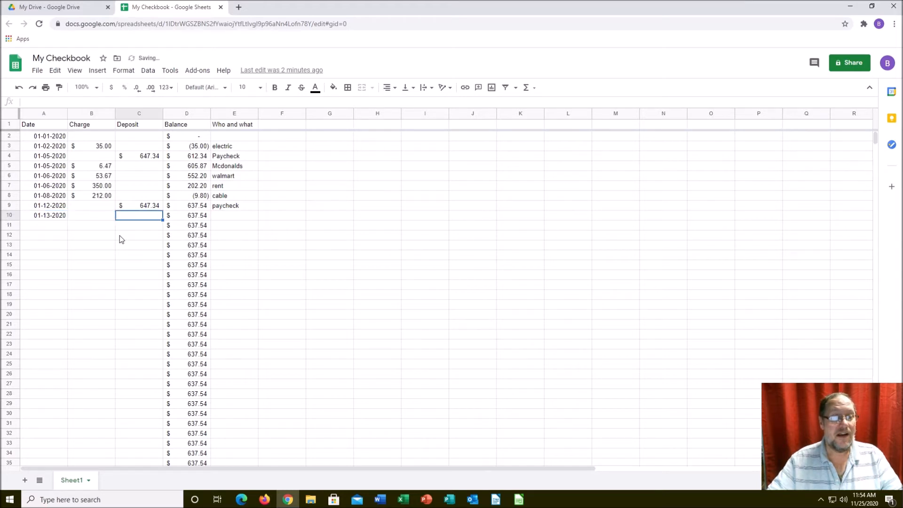
type("1200")
key("Return")
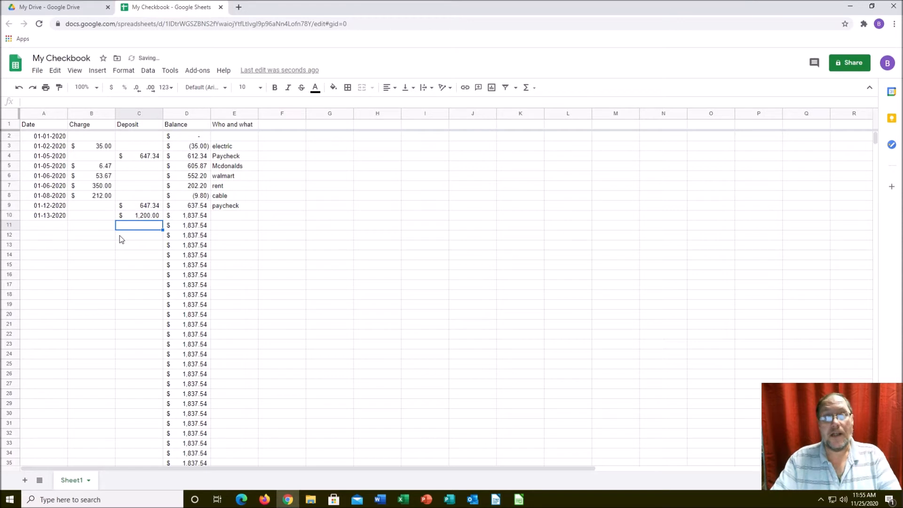
Enter "stimulis" as the Who and what description for the 01-13-2020 deposit in row 10.
key("Up")
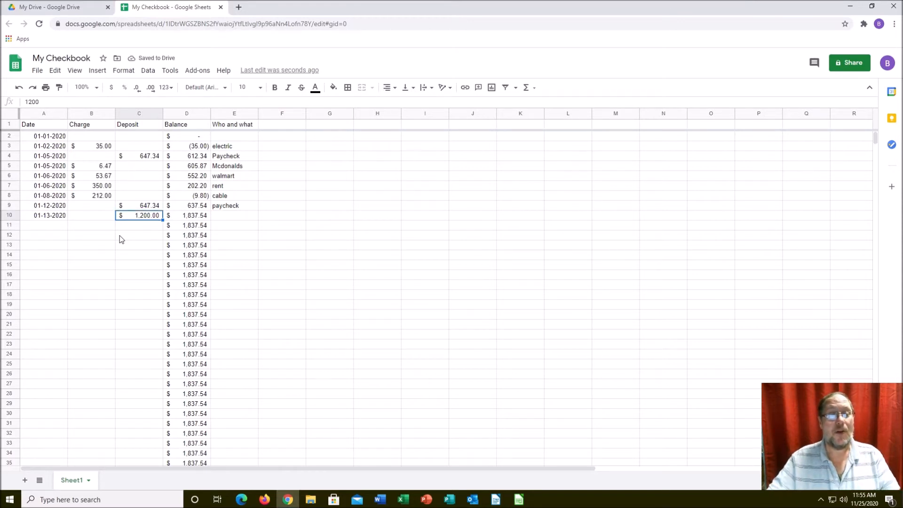
key("Right")
key("Right")
type("stimus")
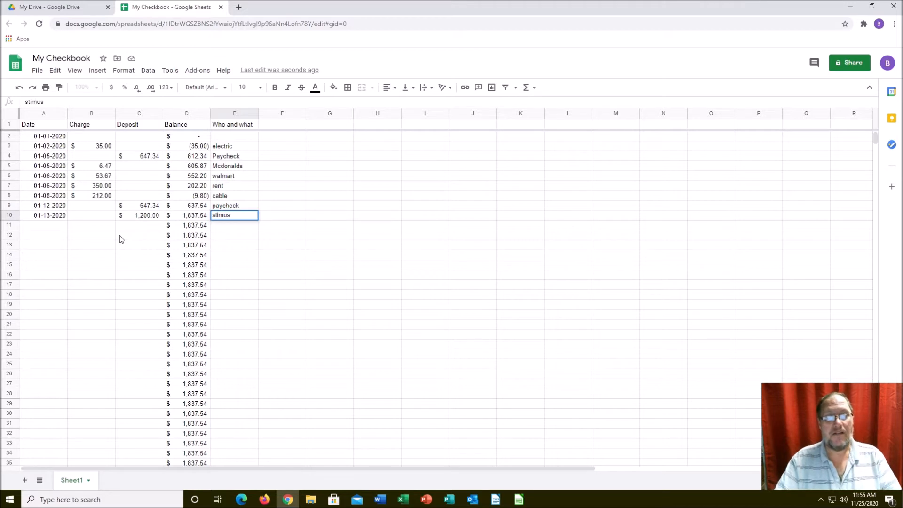
key("BackSpace")
key("BackSpace")
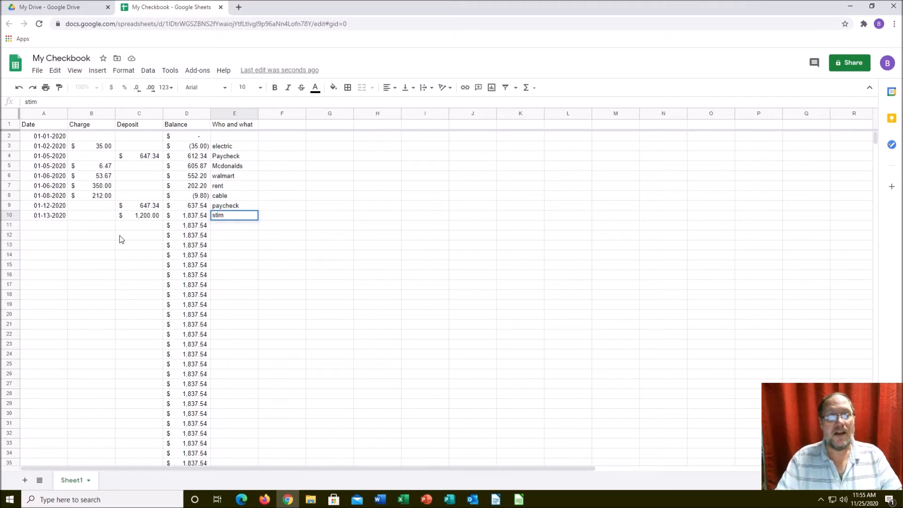
type("l")
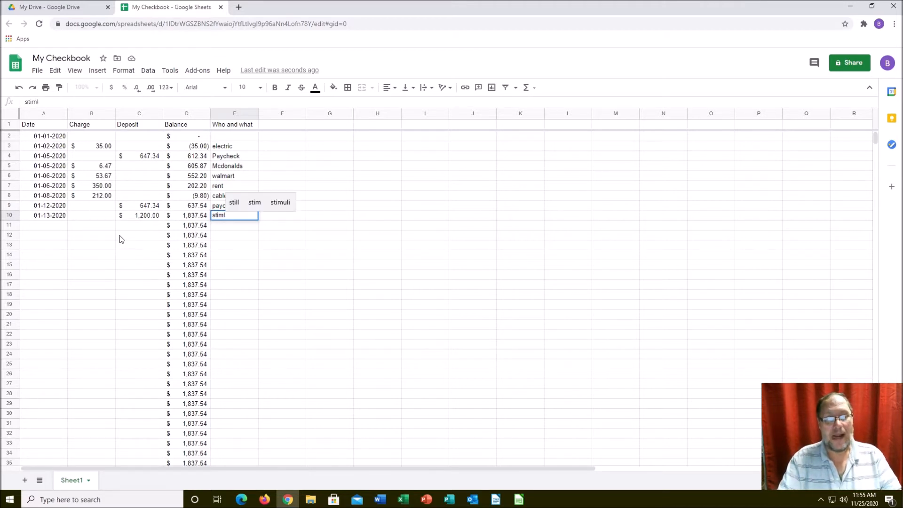
key("BackSpace")
key("BackSpace")
key("BackSpace")
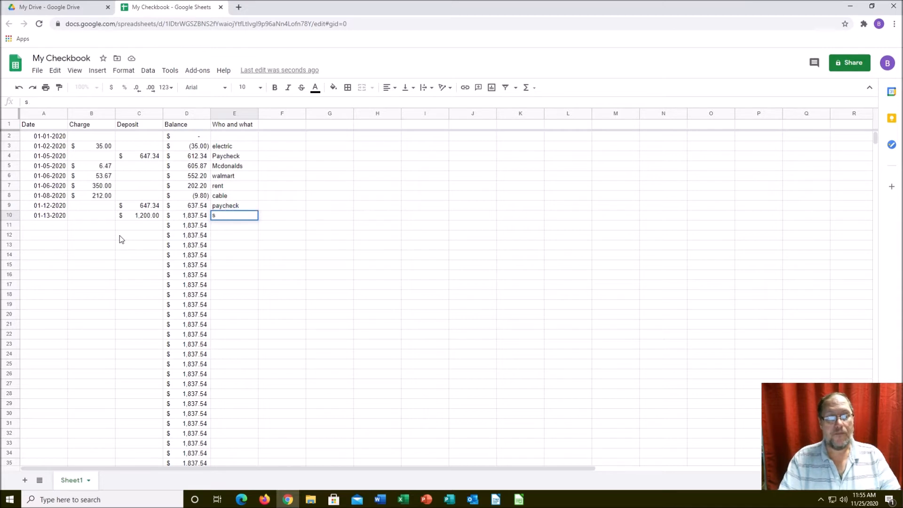
key("BackSpace")
type("st")
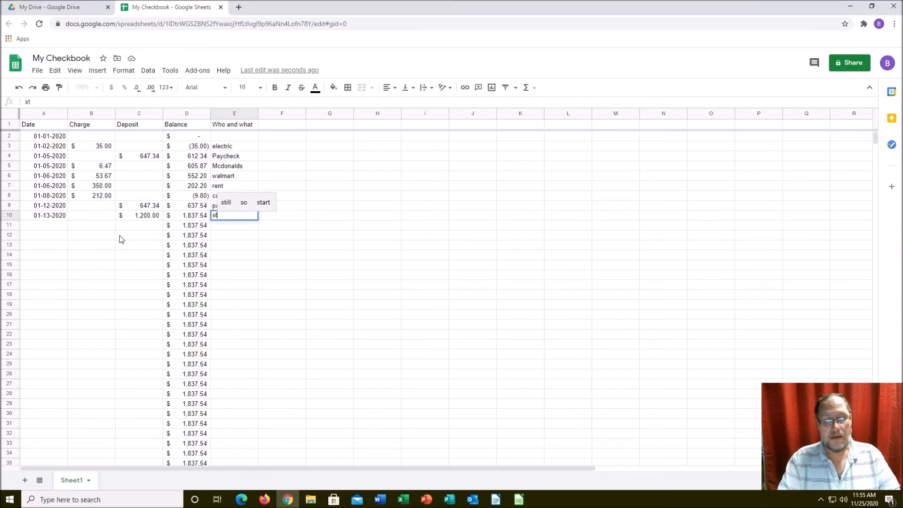
type("imulis")
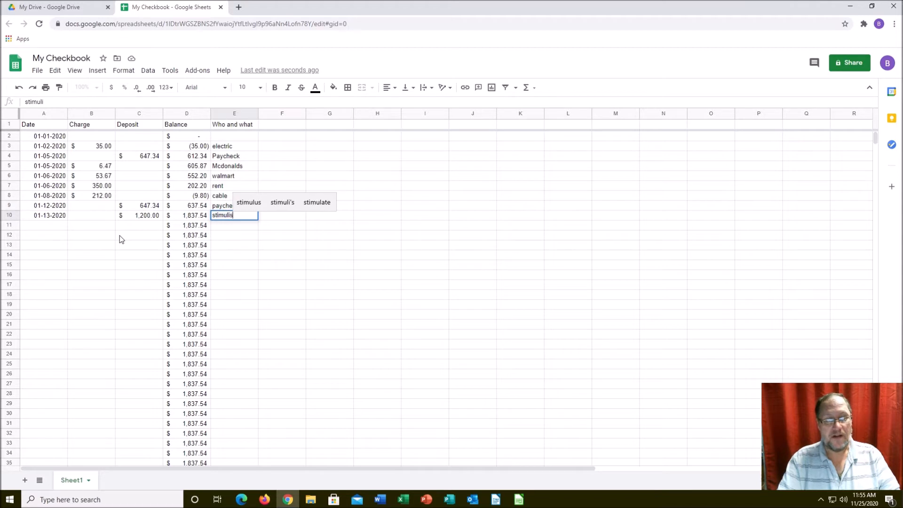
key("Tab")
key("Left")
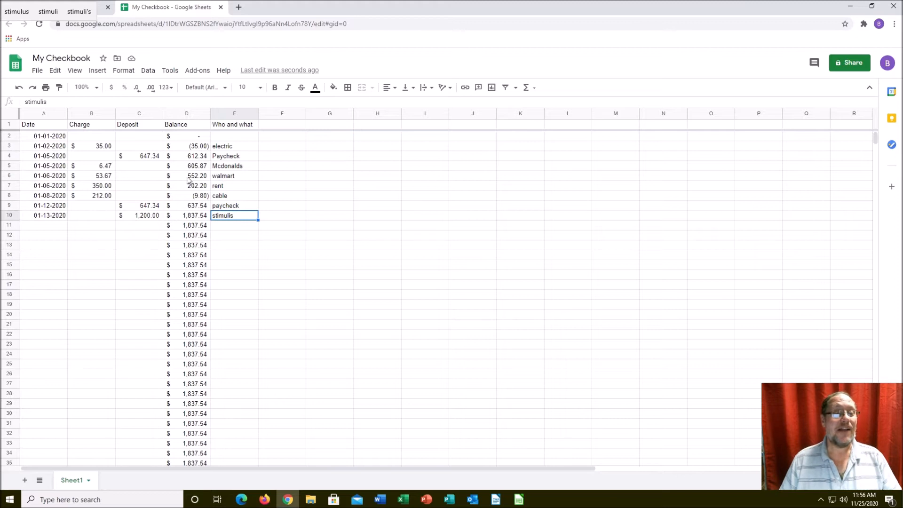
left_click(197, 147)
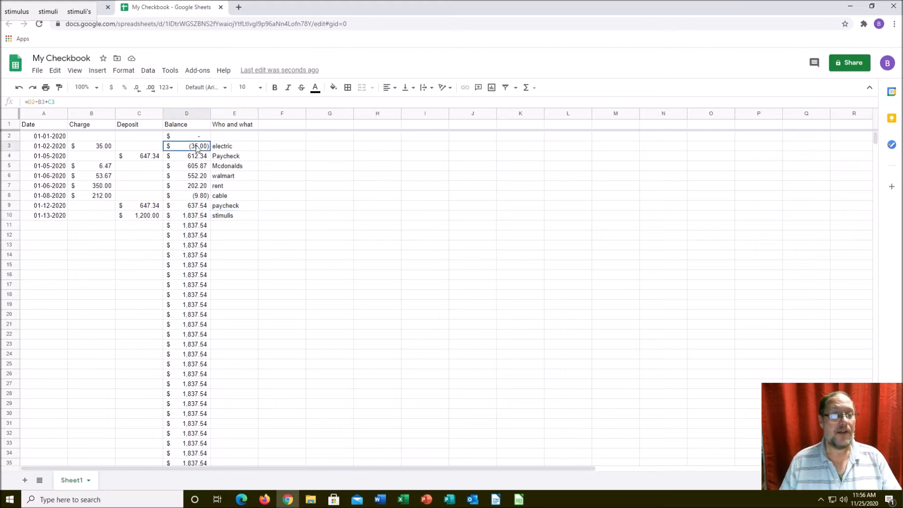
left_click(201, 197)
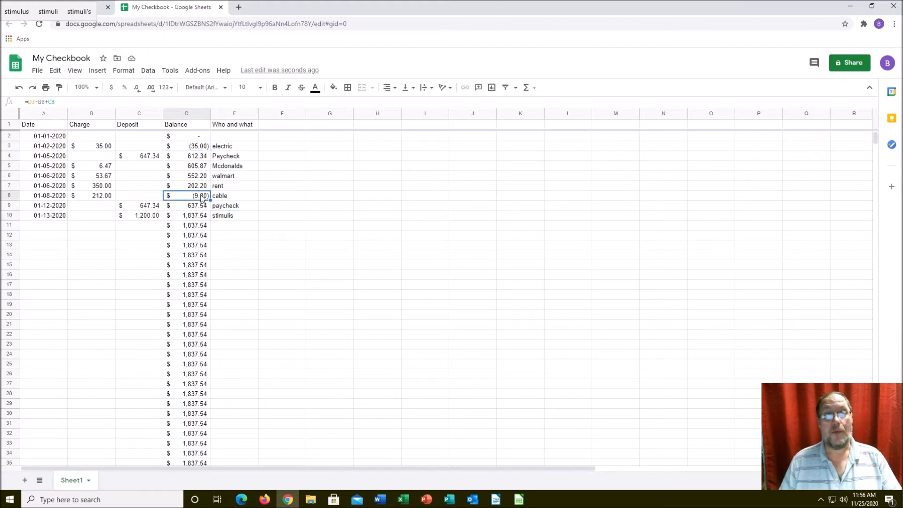
left_click(201, 148)
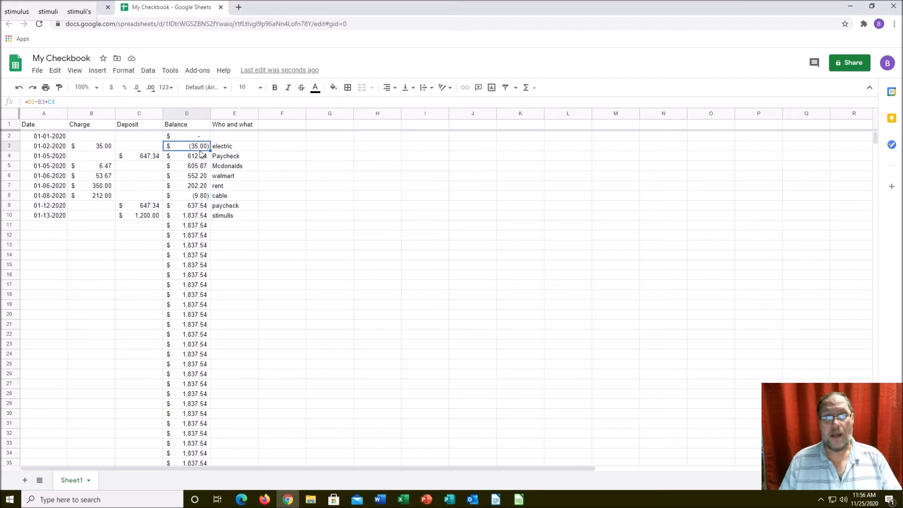
left_click(206, 197)
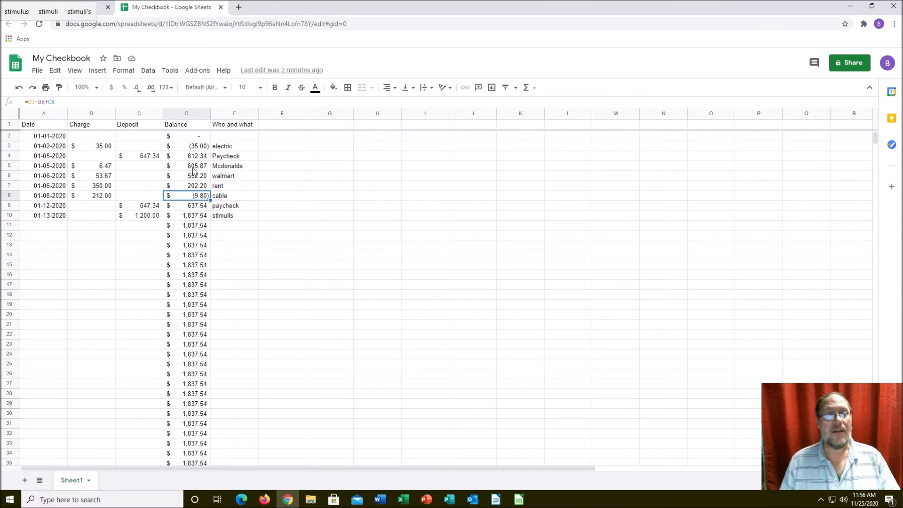
Create a single-color conditional formatting rule for balance cell D3 that applies when the value is less than 0.
left_click(187, 148)
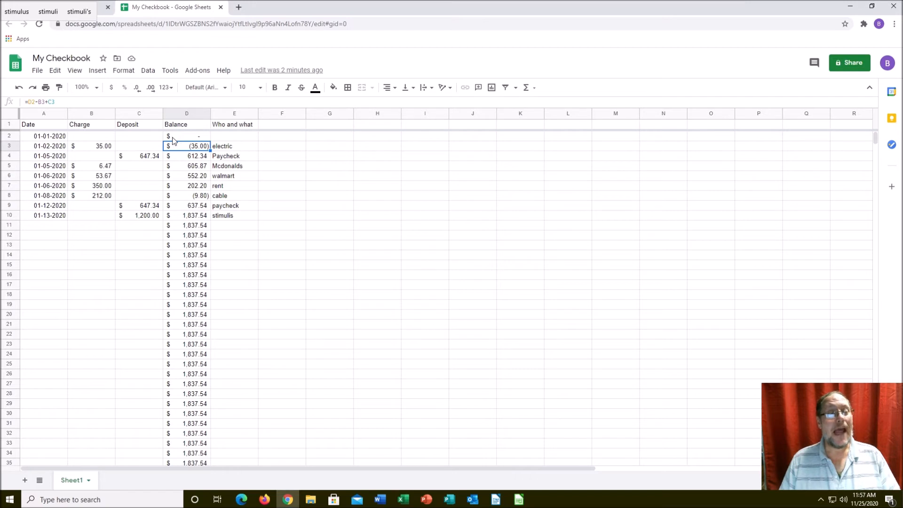
left_click(124, 72)
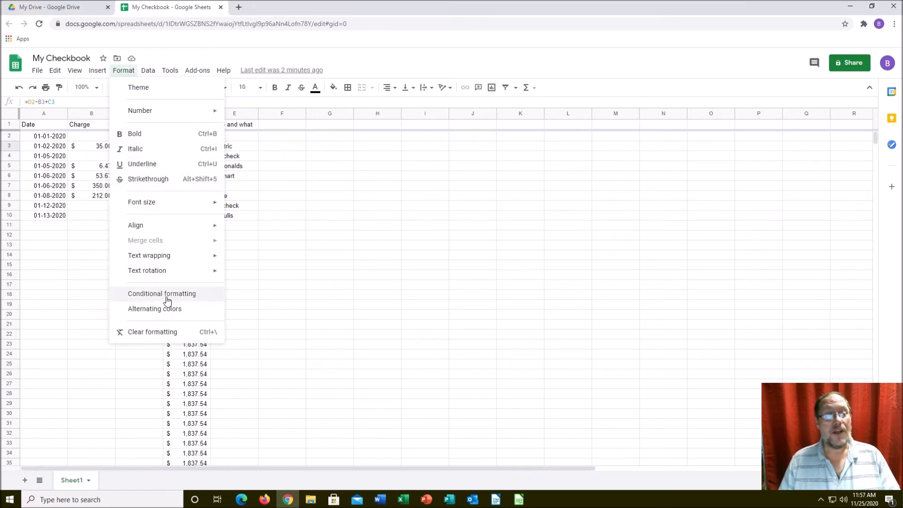
left_click(221, 305)
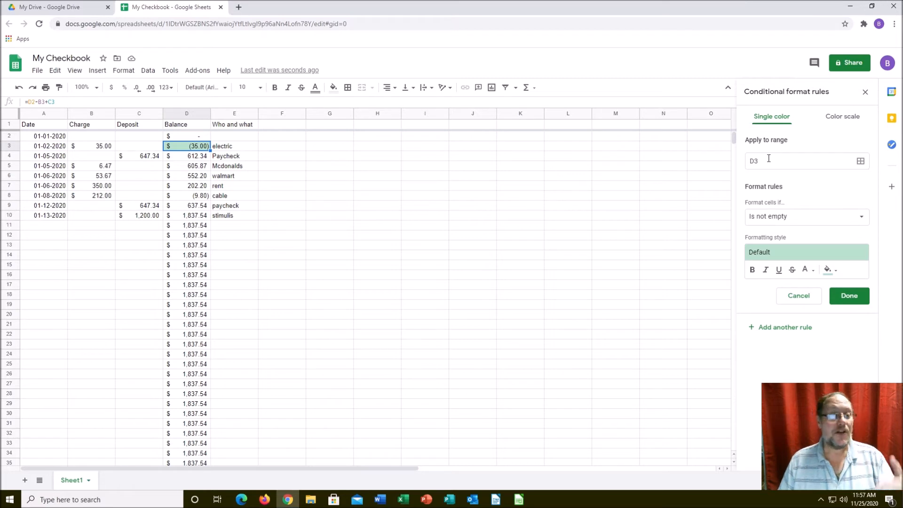
left_click(798, 216)
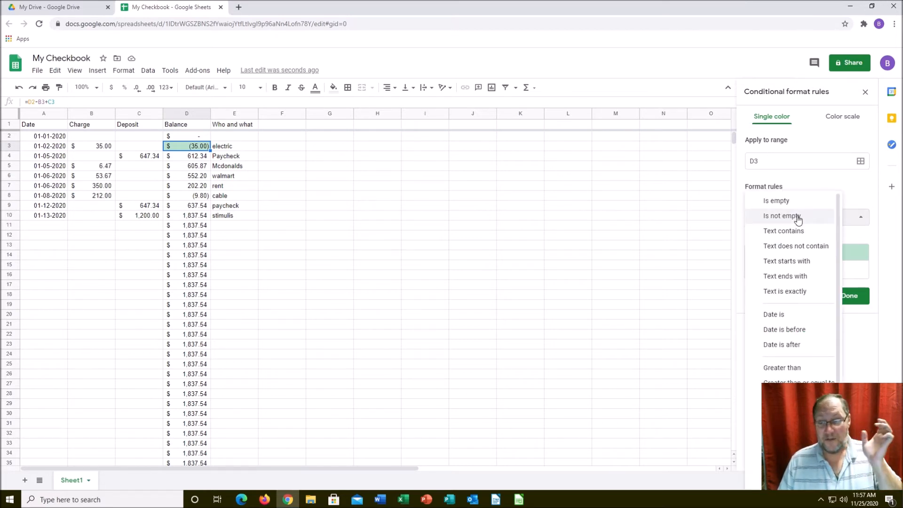
left_click(781, 398)
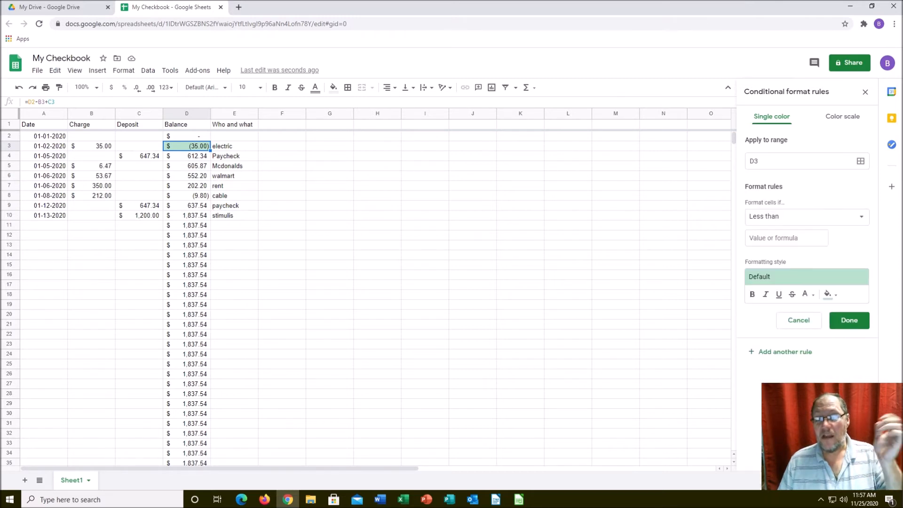
left_click(781, 238)
type("0")
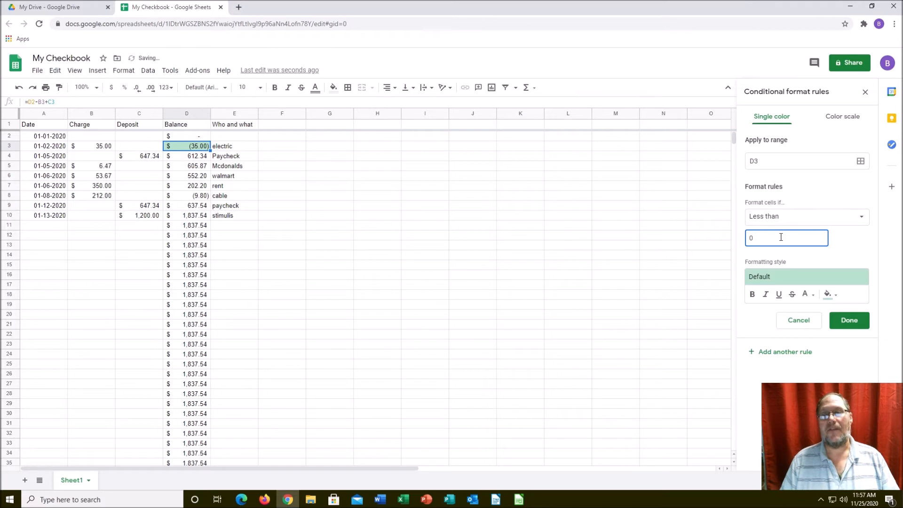
Give the D3 rule a red fill with yellow text and save the rule.
left_click(787, 283)
left_click(789, 285)
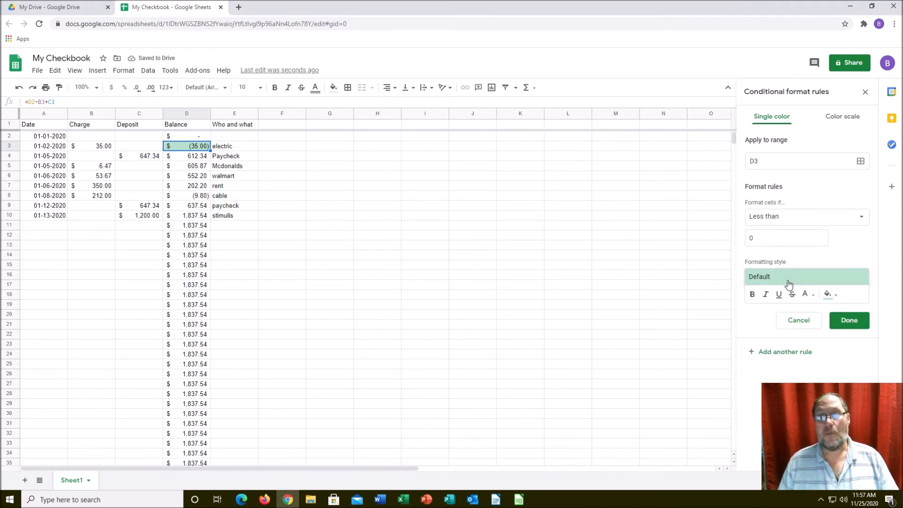
left_click(840, 298)
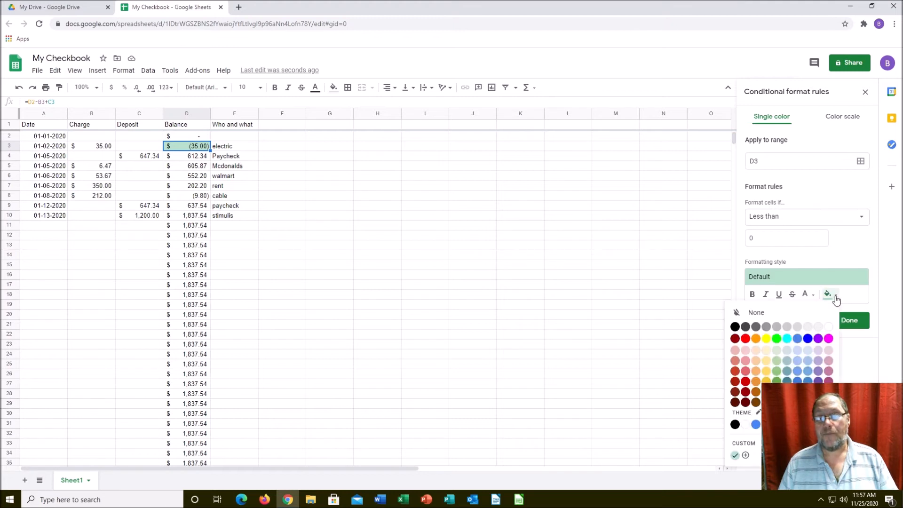
left_click(746, 338)
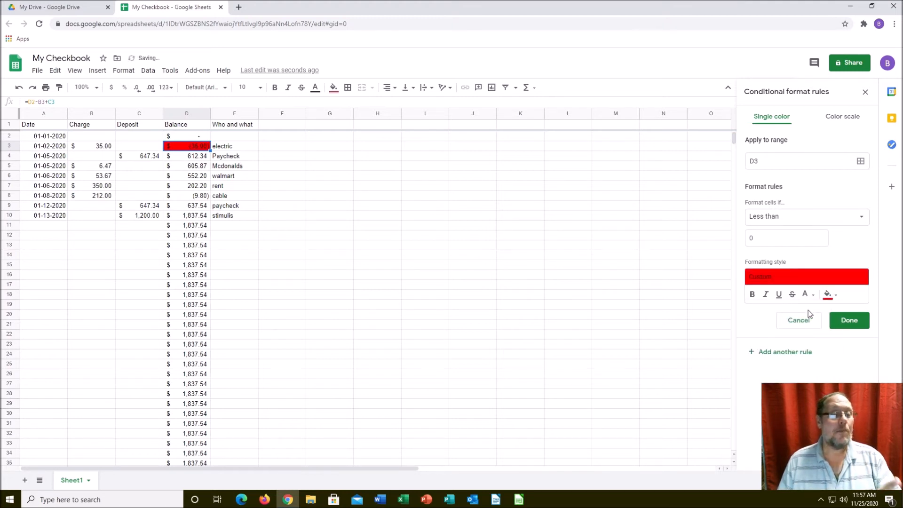
left_click(813, 296)
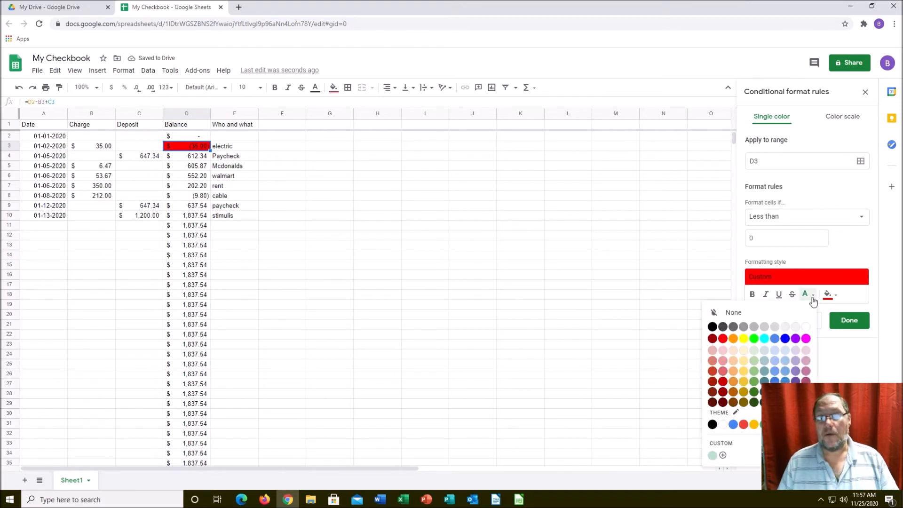
left_click(743, 339)
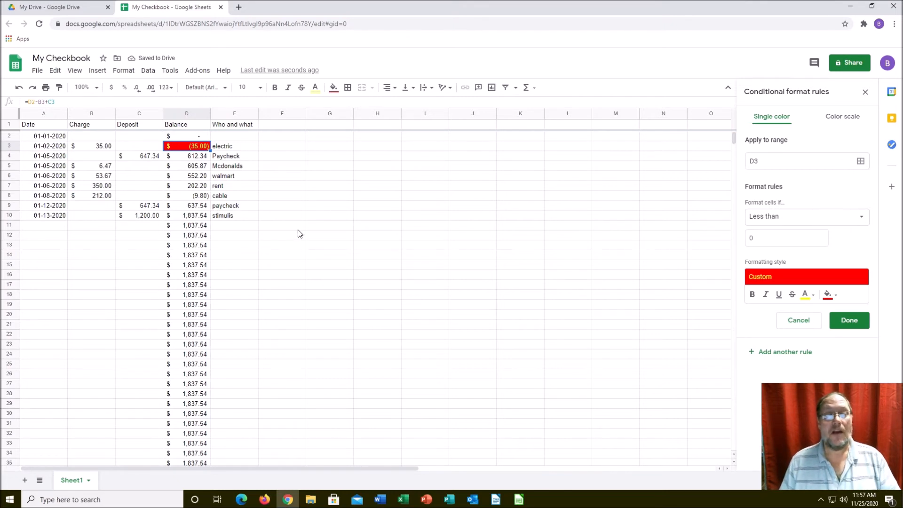
left_click(182, 155)
left_click(179, 148)
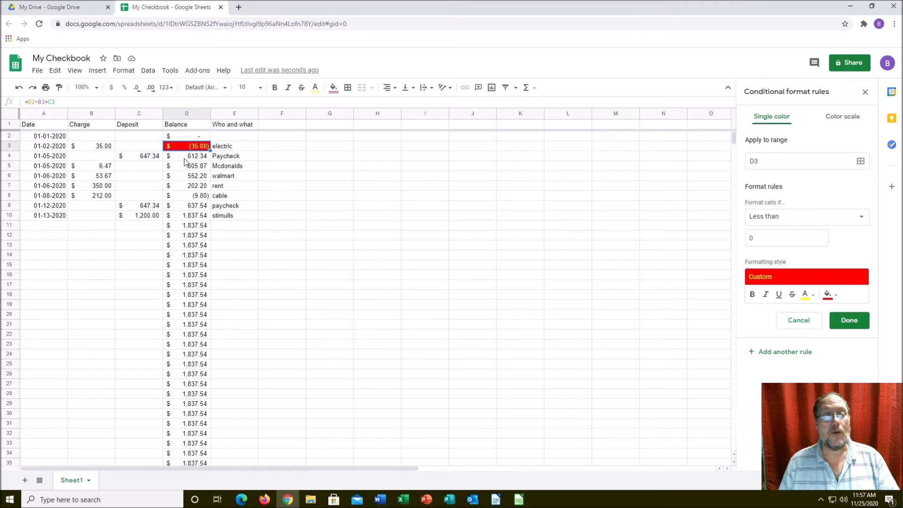
left_click(837, 323)
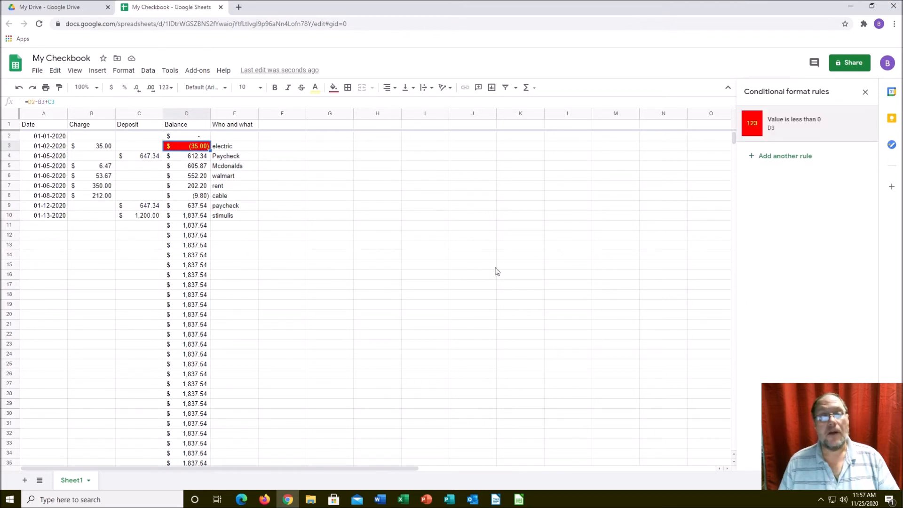
Copy balance cell D3 with its conditional formatting and paste it over D4:D30.
left_click(179, 160)
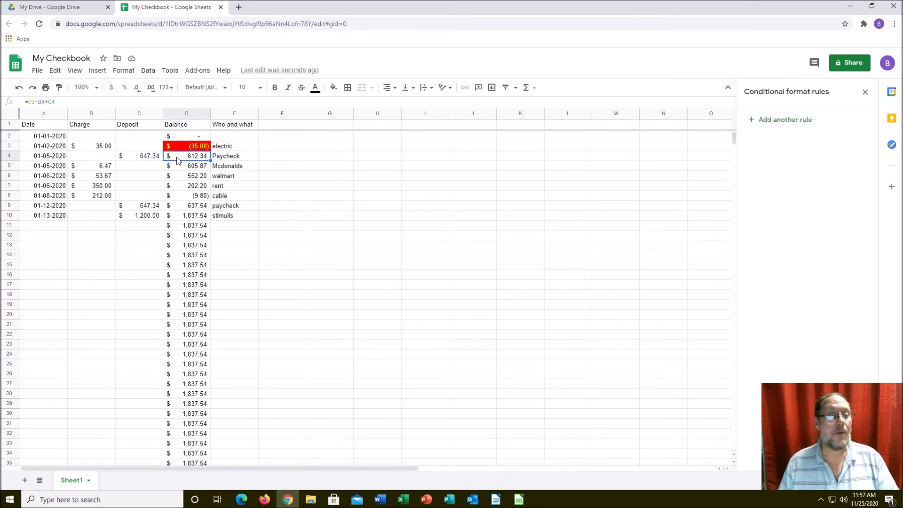
left_click(177, 151)
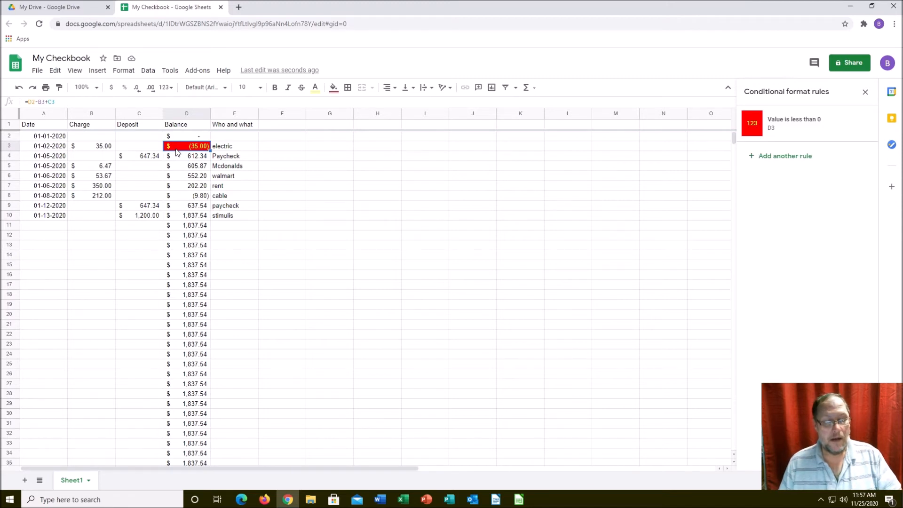
key("ctrl+c")
key("Down")
key("shift+Down")
key("shift+Down")
key("shift+Down")
key("shift+Down")
key("shift+Down")
key("shift+Down")
key("shift+Down")
key("shift+Down")
key("shift+Down")
key("shift+Down")
key("shift+Down")
key("shift+Down")
key("shift+Down")
key("shift+Down")
key("shift+Down")
key("shift+Down")
key("shift+Down")
key("shift+Down")
key("shift+Down")
key("shift+Down")
key("ctrl+v")
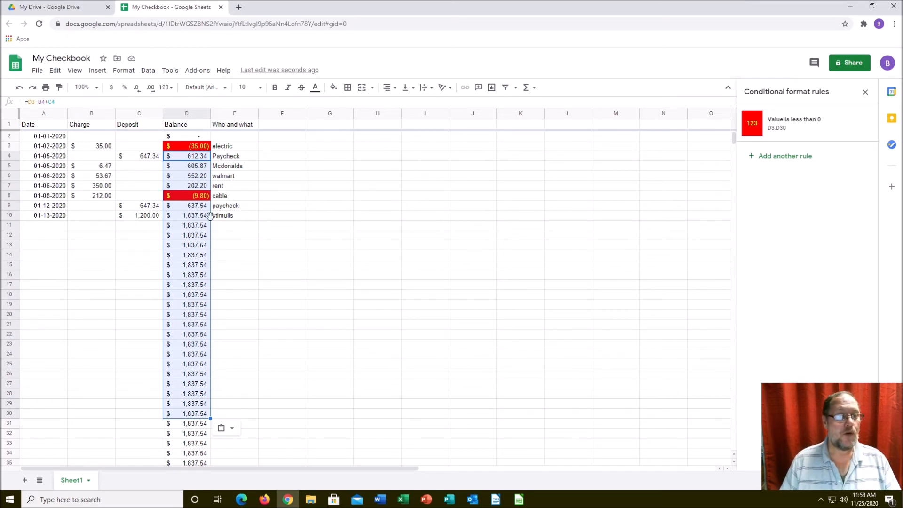
left_click(198, 188)
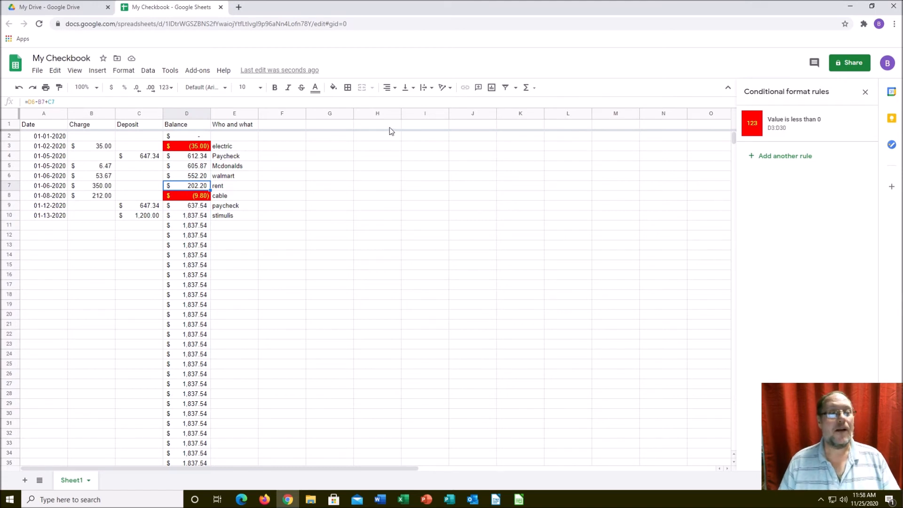
Add another conditional formatting rule for balance cell D3.
left_click(180, 151)
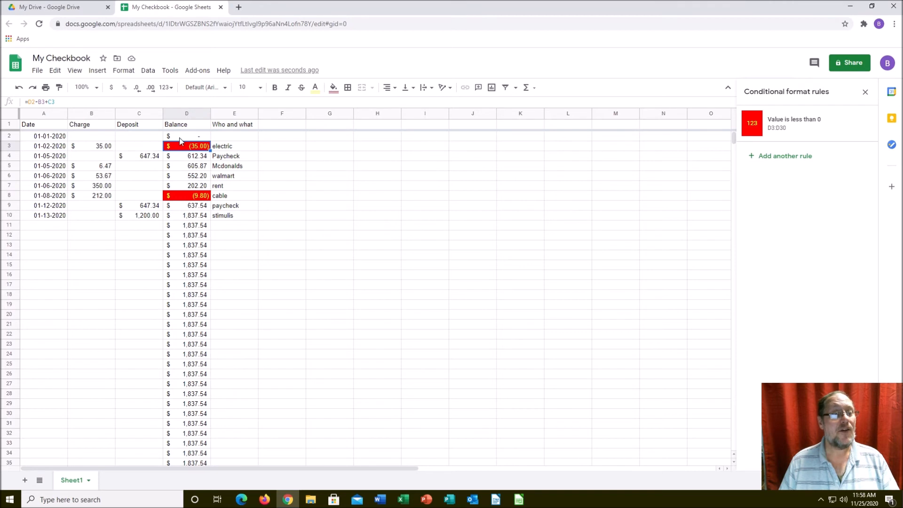
left_click(147, 71)
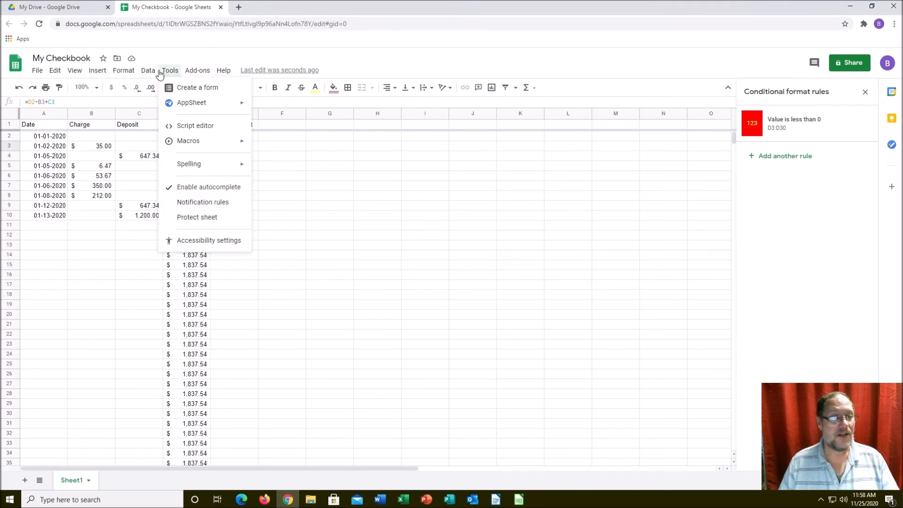
mouse_move(131, 71)
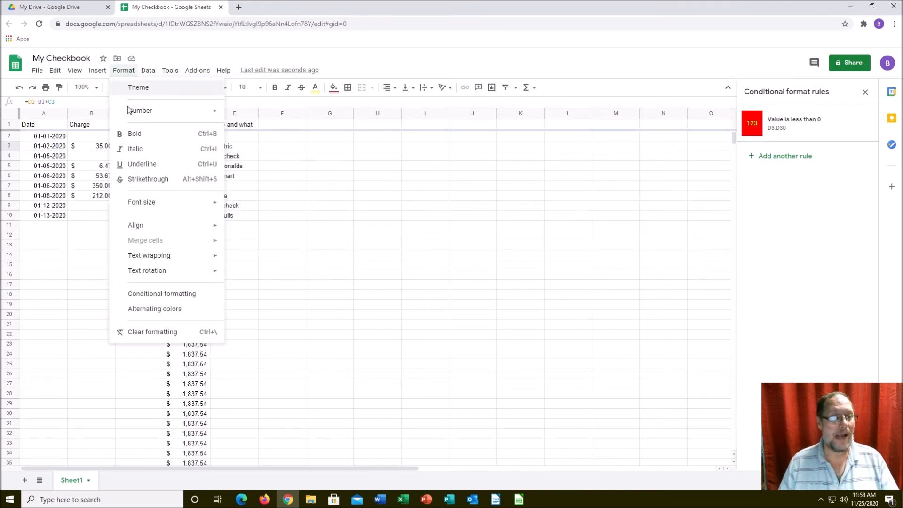
left_click(162, 294)
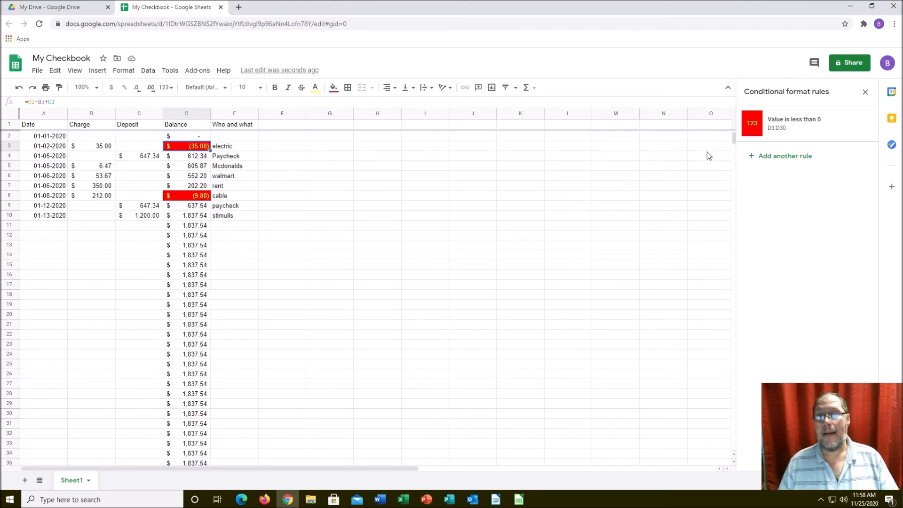
left_click(793, 160)
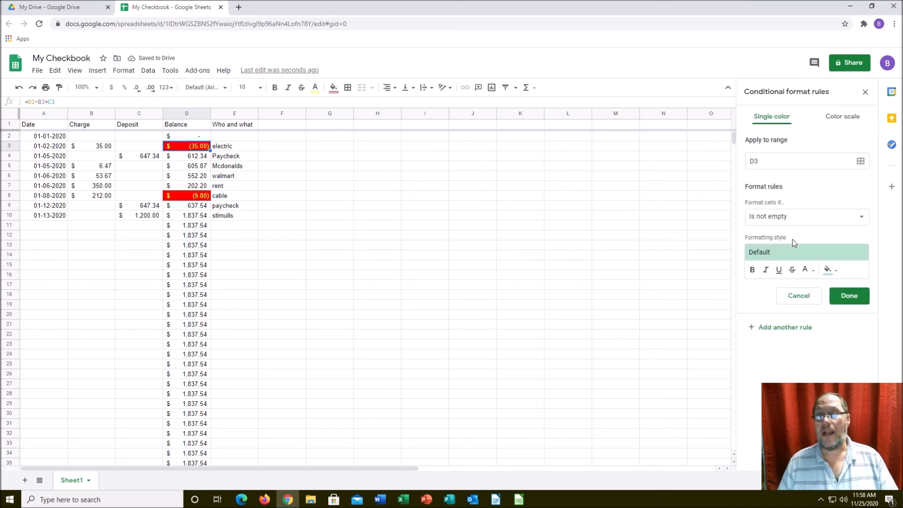
Try a Less than condition with the value 300 for the new D3 rule, then change it to Greater than.
left_click(790, 216)
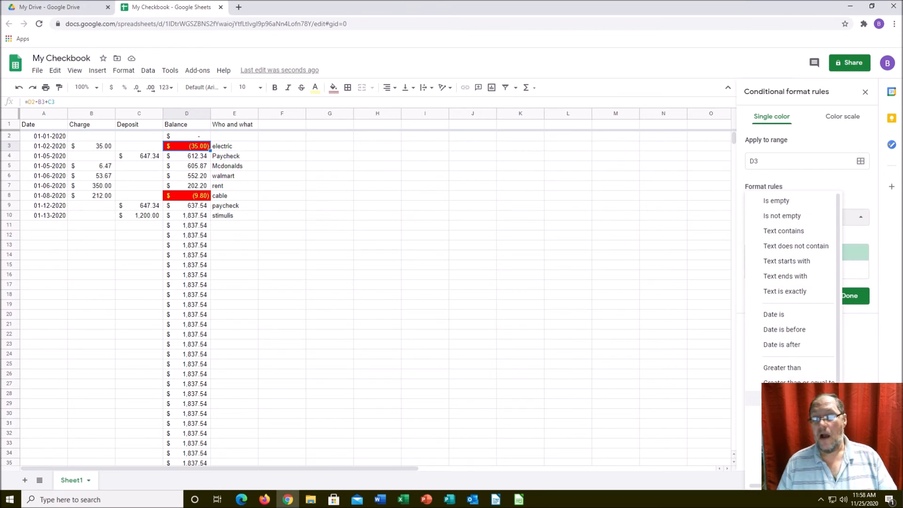
left_click(776, 399)
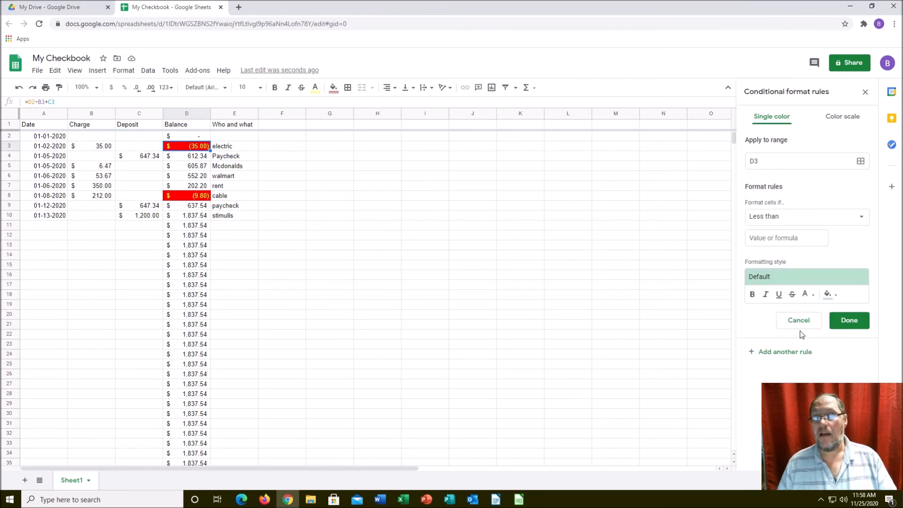
left_click(794, 238)
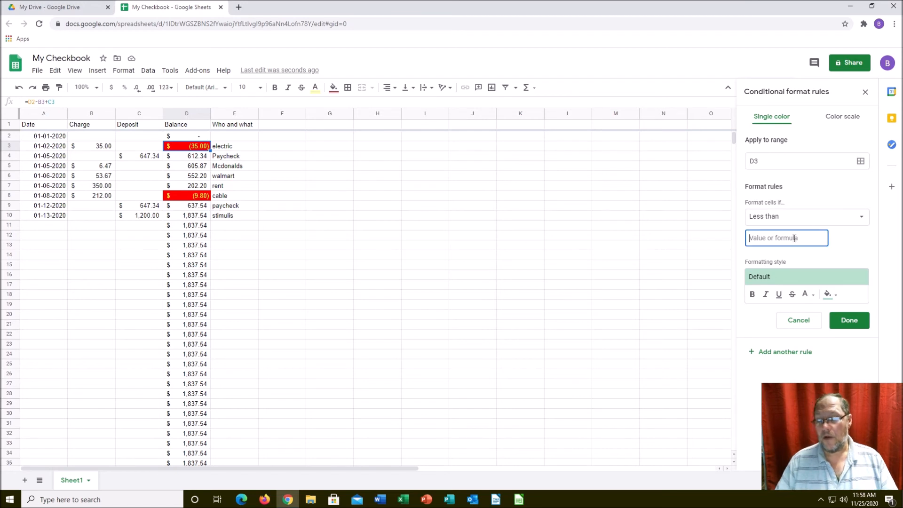
type("300")
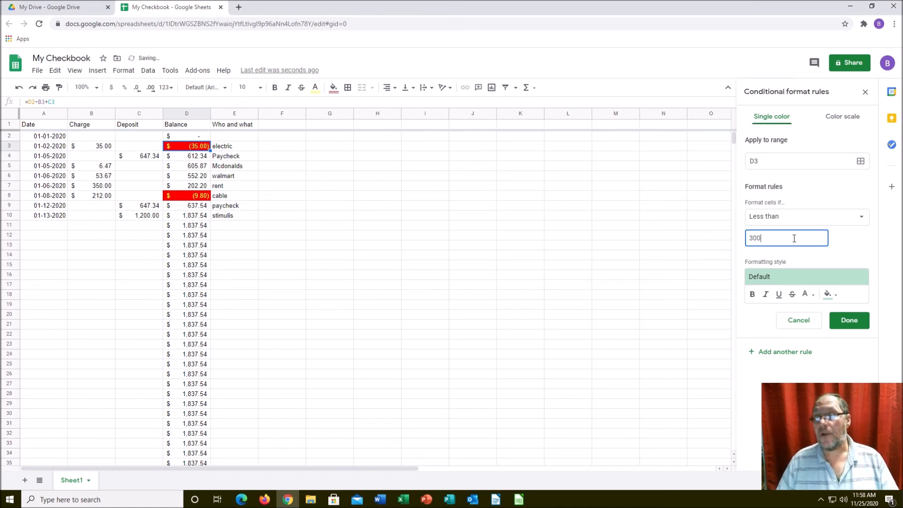
left_click(818, 216)
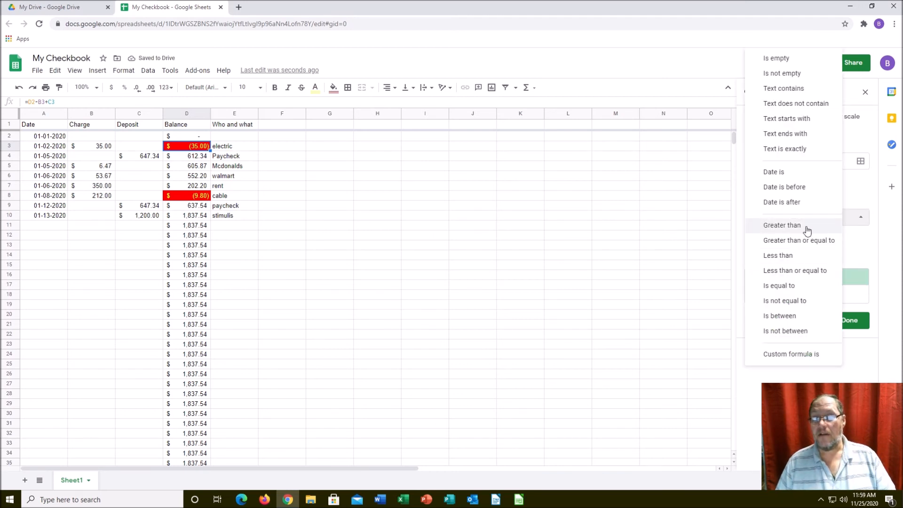
left_click(808, 228)
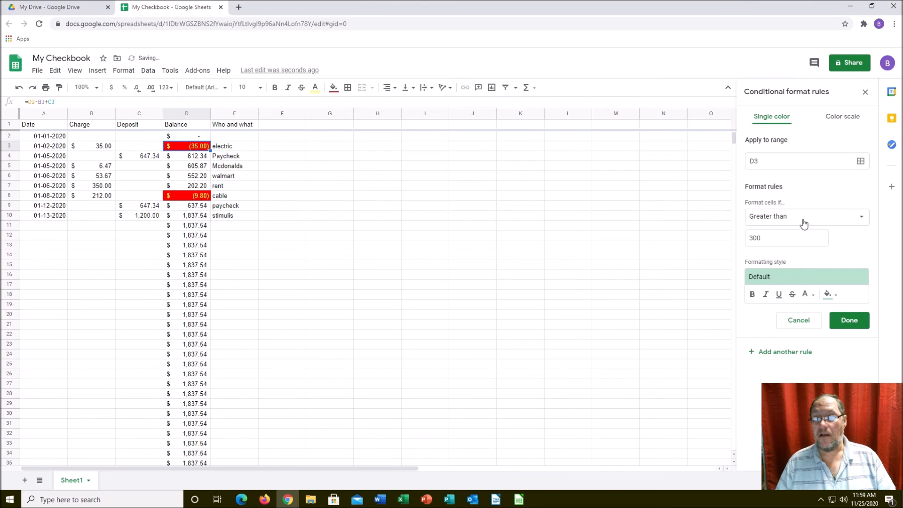
Set the new D3 rule to apply when the value is between 1 and 300.
left_click(803, 217)
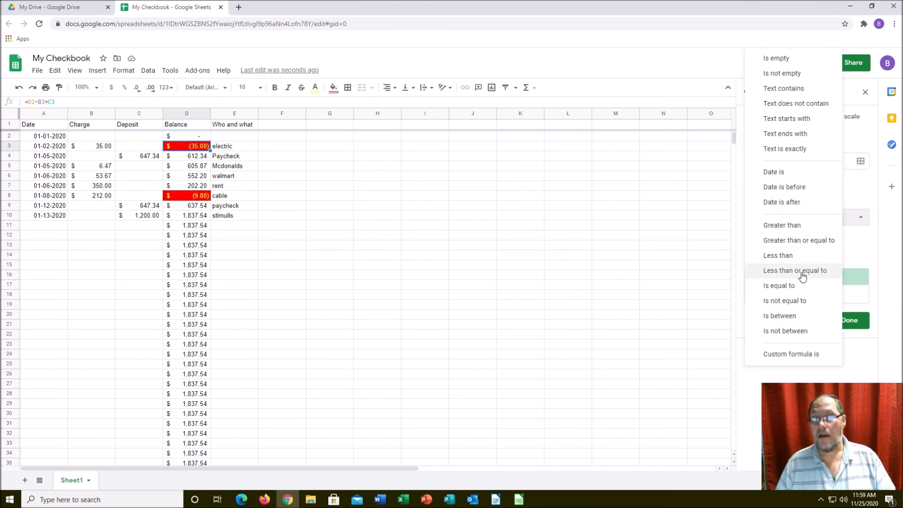
left_click(793, 316)
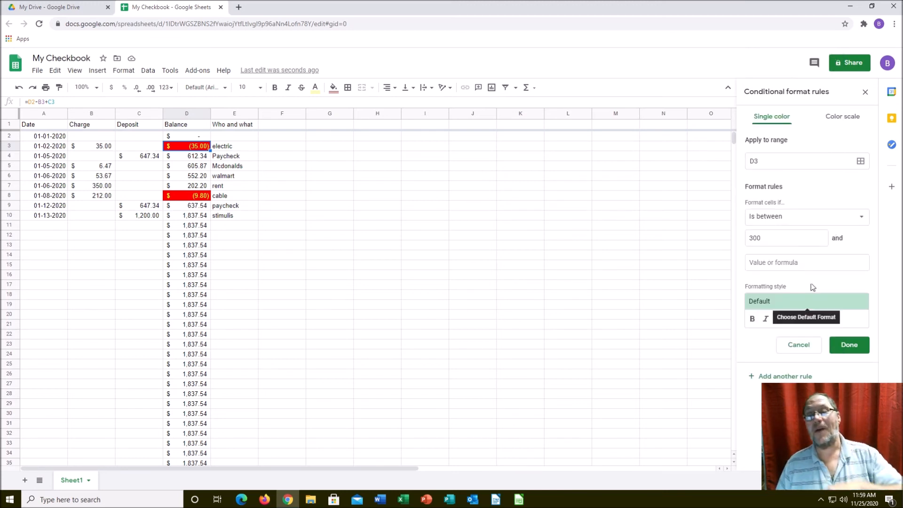
left_click(790, 236)
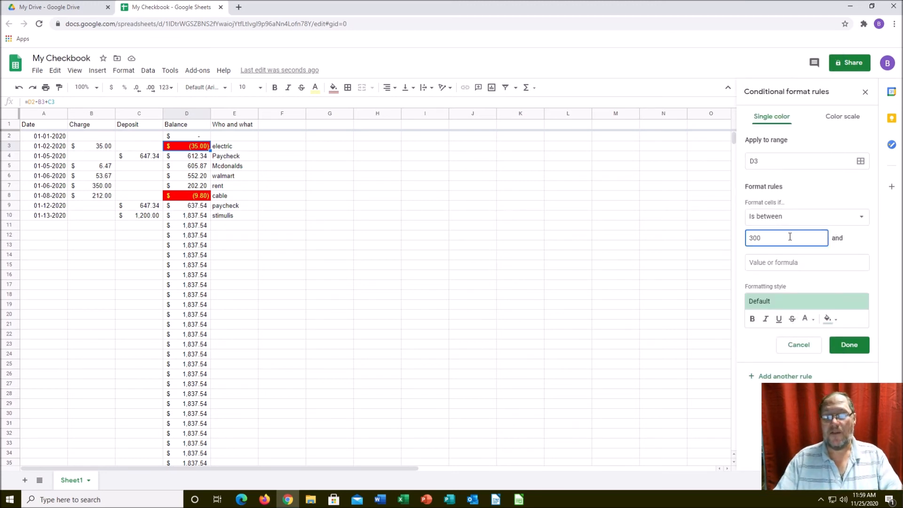
key("BackSpace")
key("BackSpace")
key("BackSpace")
type("0")
key("BackSpace")
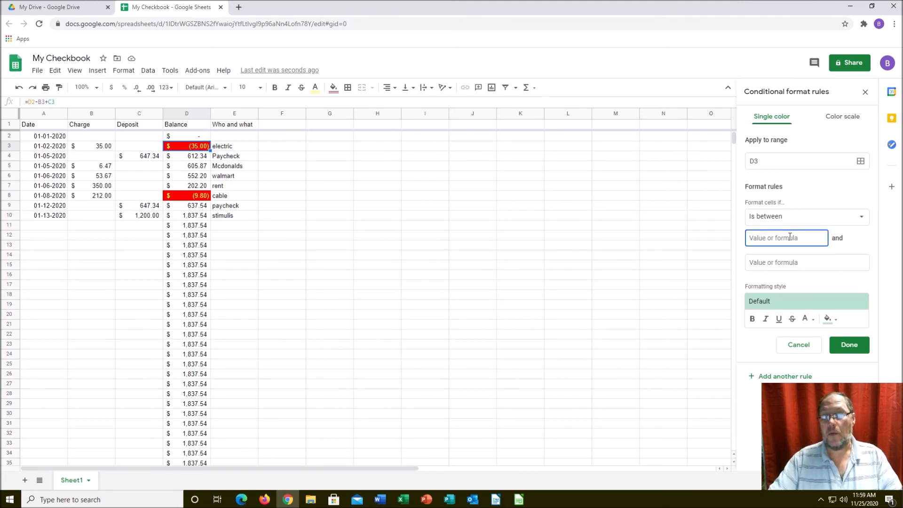
type("1")
left_click(795, 263)
type("300")
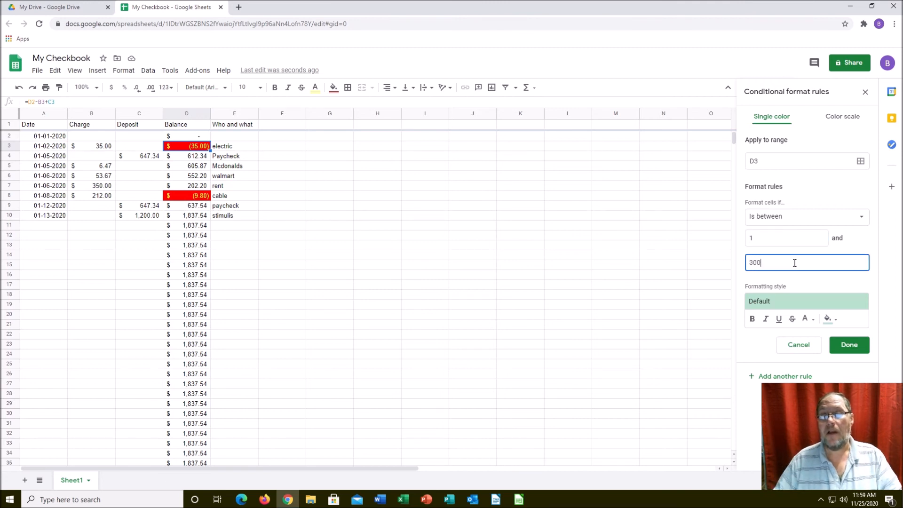
Give the between 1 and 300 rule yellow text and save the rule.
left_click(832, 324)
left_click(810, 319)
left_click(745, 185)
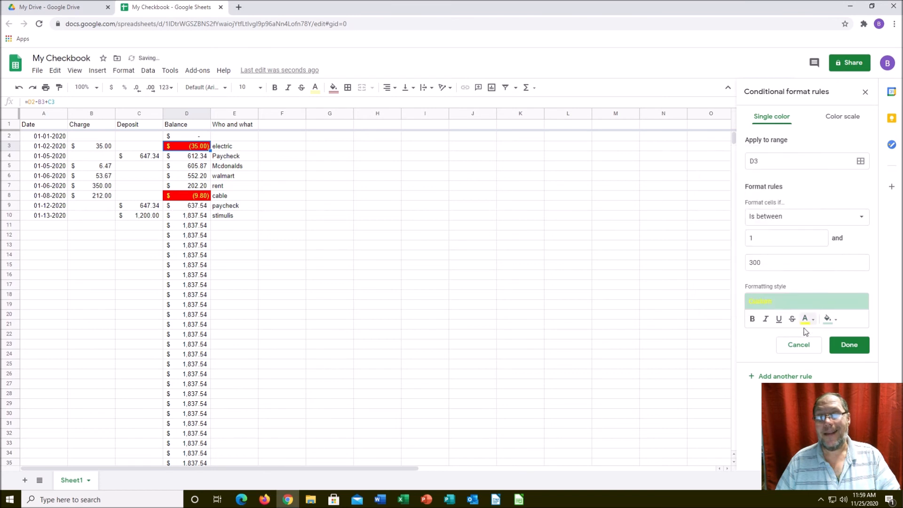
left_click(836, 346)
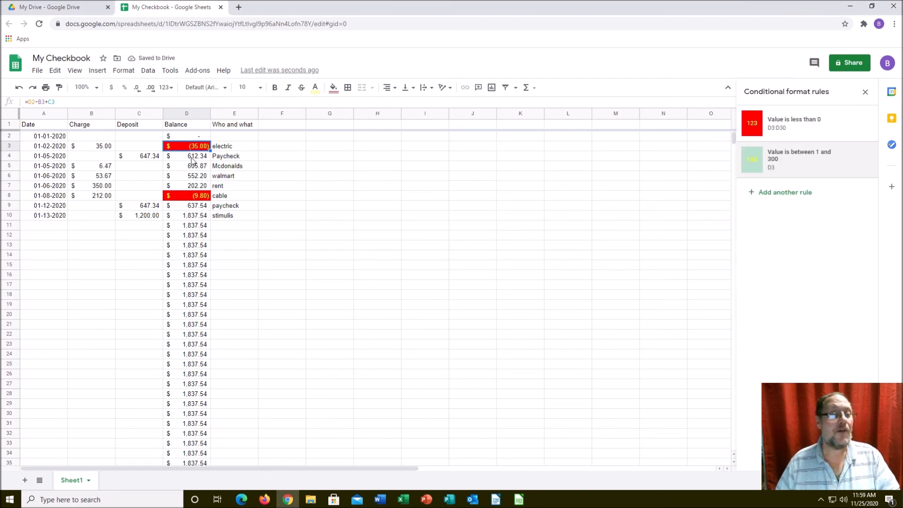
Try to copy balance cell D3 with both conditional formatting rules onto the balance cells below it.
left_click(176, 148)
key("ctrl+c")
key("Down")
key("shift+Down")
key("shift+Down")
key("shift+Down")
key("shift+Down")
key("shift+Down")
key("shift+Down")
key("shift+Down")
key("shift+Down")
key("shift+Down")
key("shift+Down")
key("shift+Down")
key("shift+Down")
key("shift+Down")
key("shift+Down")
key("shift+Down")
key("shift+Down")
key("shift+Down")
key("shift+Down")
key("shift+Down")
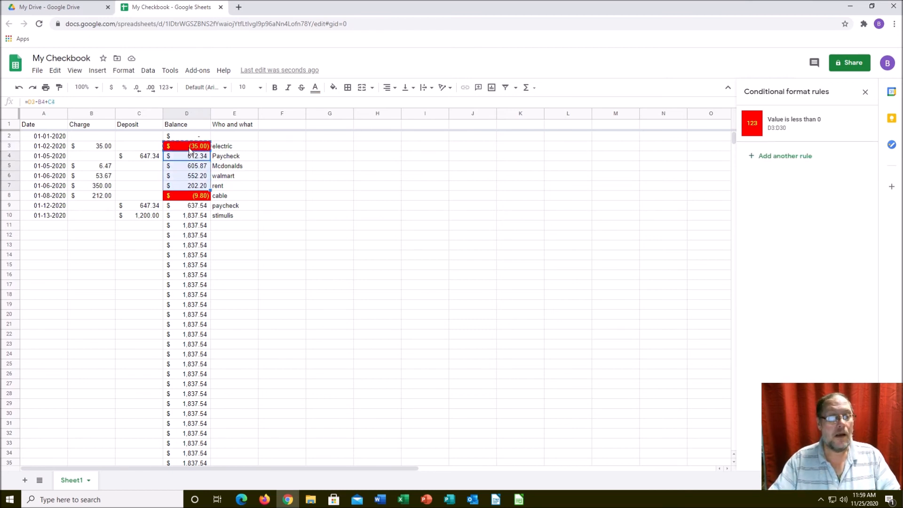
key("Down")
key("Down")
key("ctrl+v")
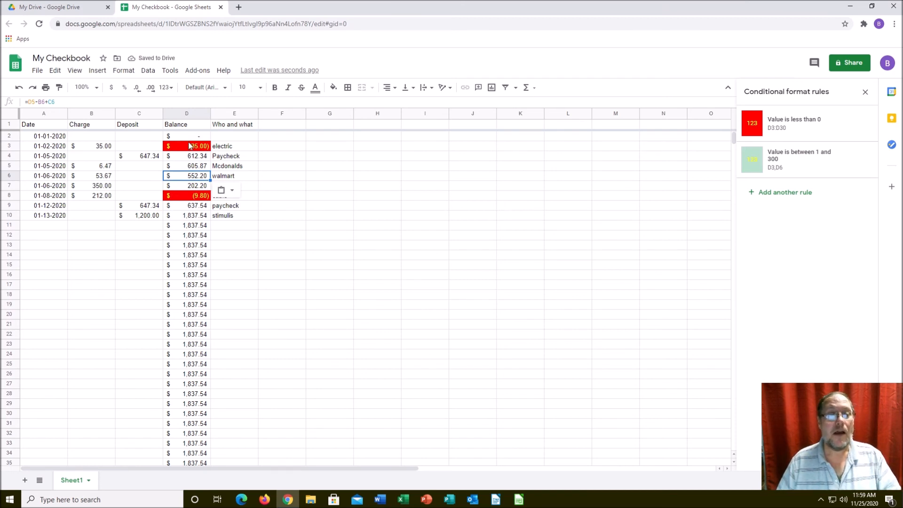
Remove D6 from the between 1 and 300 rule so its range is only D3, and save the rule.
left_click(179, 149)
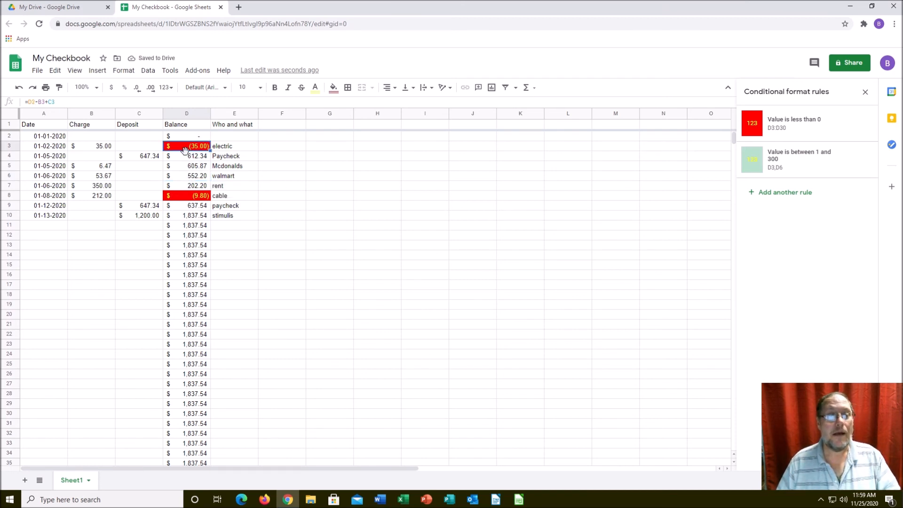
left_click(803, 171)
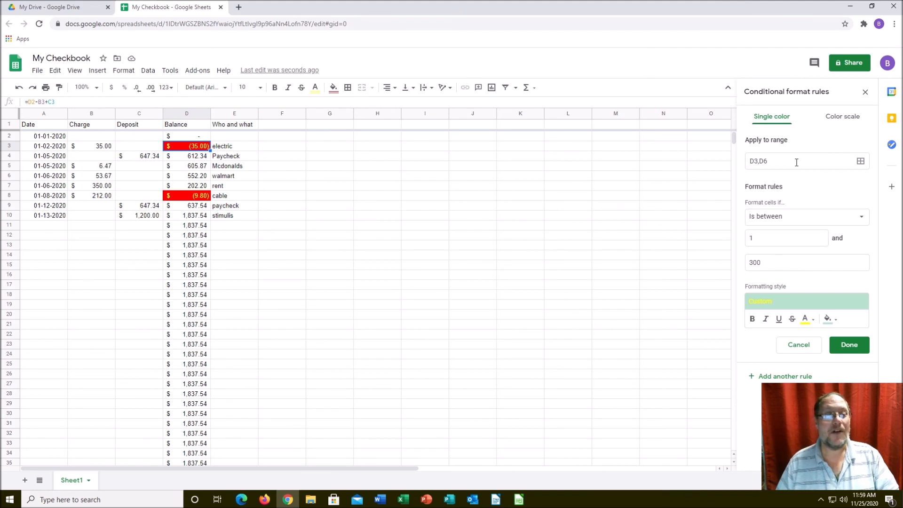
left_click(797, 162)
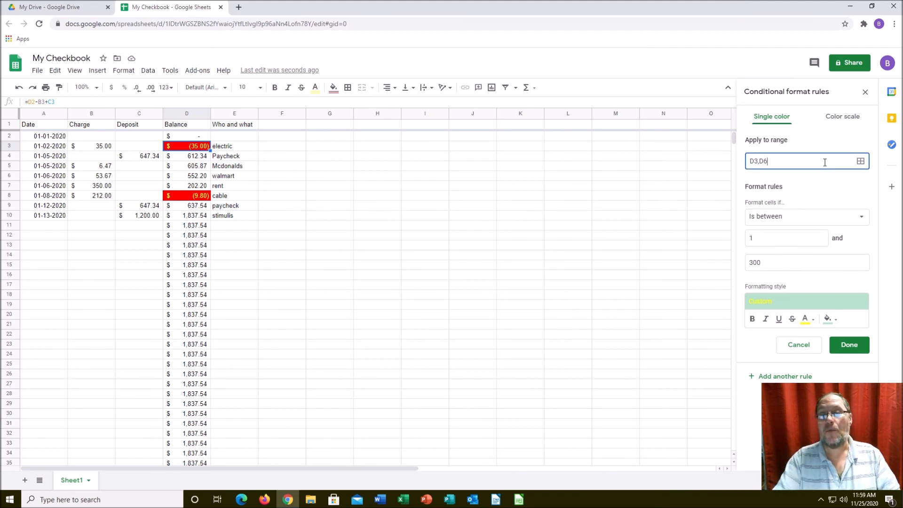
key("BackSpace")
key("BackSpace")
key("BackSpace")
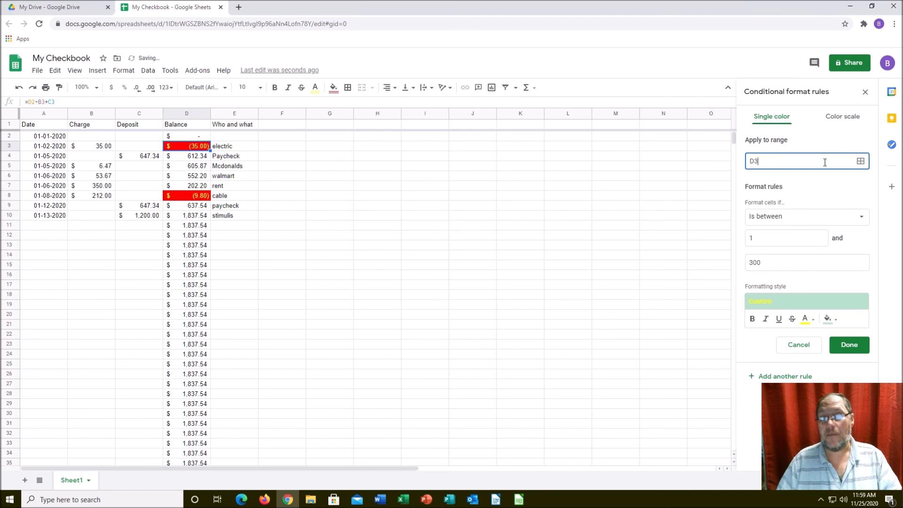
left_click(853, 346)
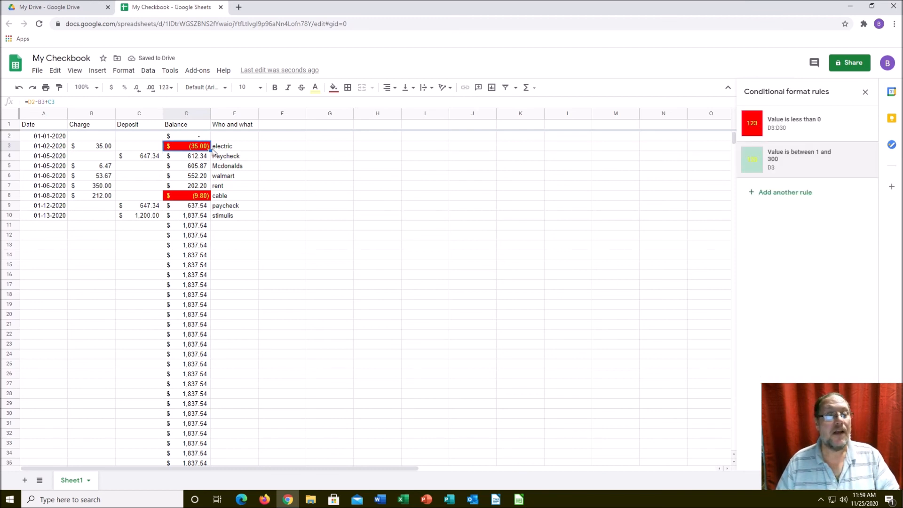
Copy balance cell D3 with its conditional formatting and paste it over D4:D24.
left_click(174, 149)
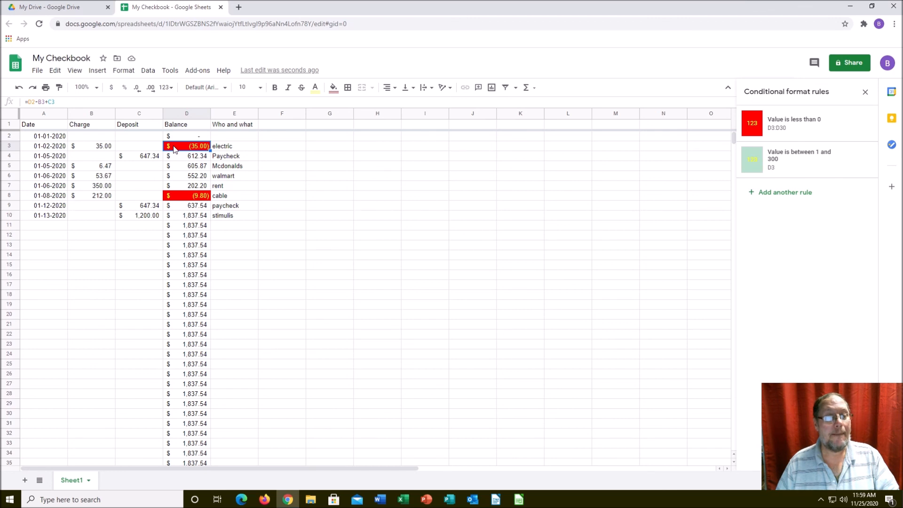
right_click(174, 149)
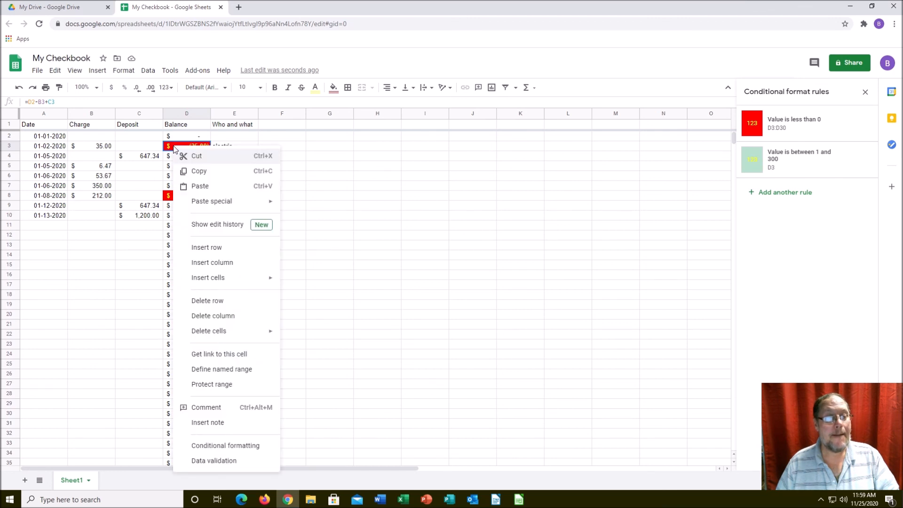
left_click(190, 171)
left_click(183, 160)
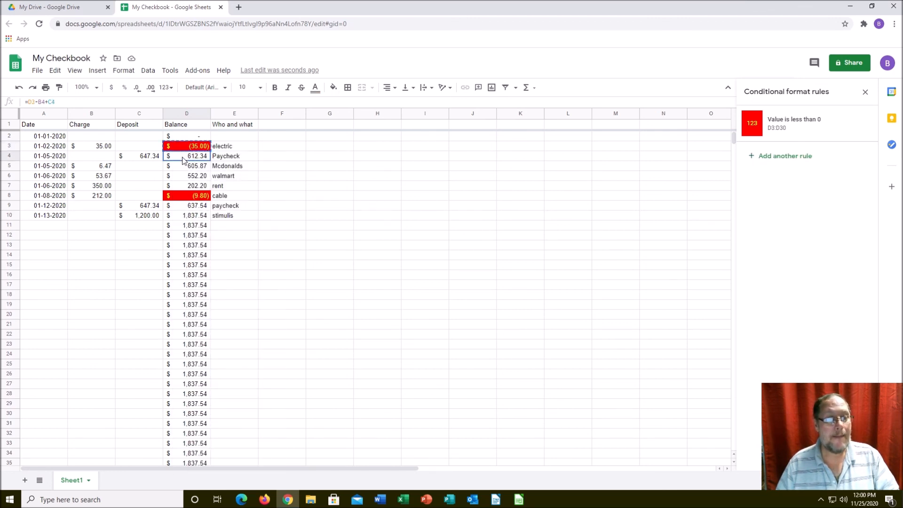
key("shift+Down")
key("shift+Down")
key("shift+Down")
key("shift+Down")
key("shift+Down")
key("shift+Down")
key("shift+Down")
key("shift+Down")
key("shift+Down")
key("shift+Down")
key("shift+Down")
key("shift+Down")
key("shift+Down")
key("shift+Down")
key("shift+Down")
key("shift+Down")
key("shift+Down")
key("shift+Down")
key("shift+Down")
key("shift+Down")
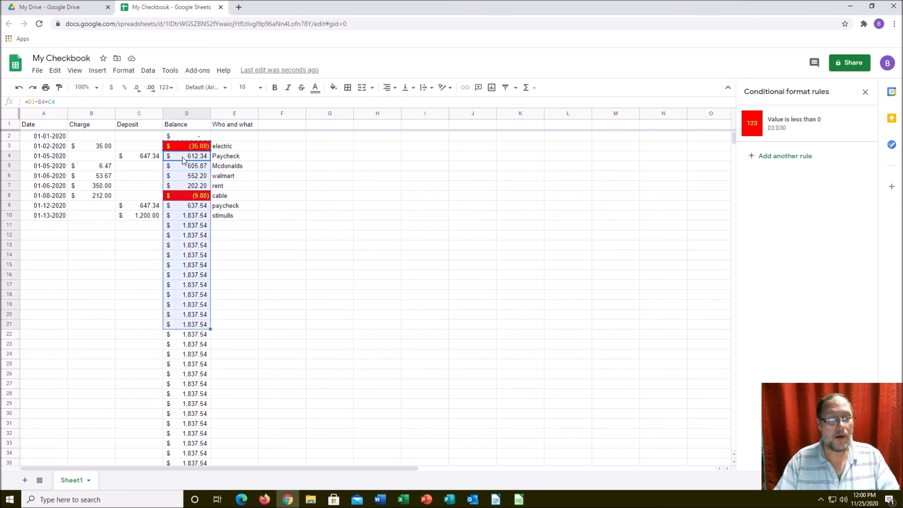
key("ctrl+v")
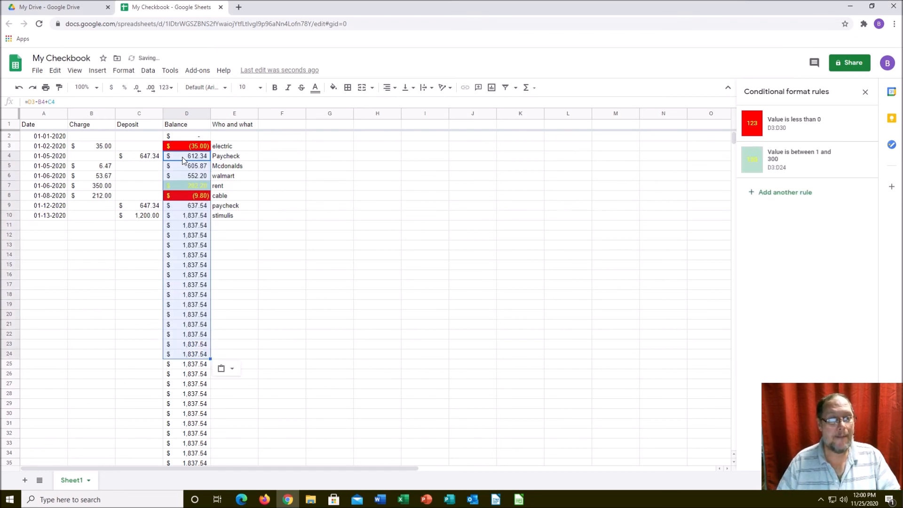
Change the between 1 and 300 rule to a yellow fill with black text and save it.
left_click(261, 246)
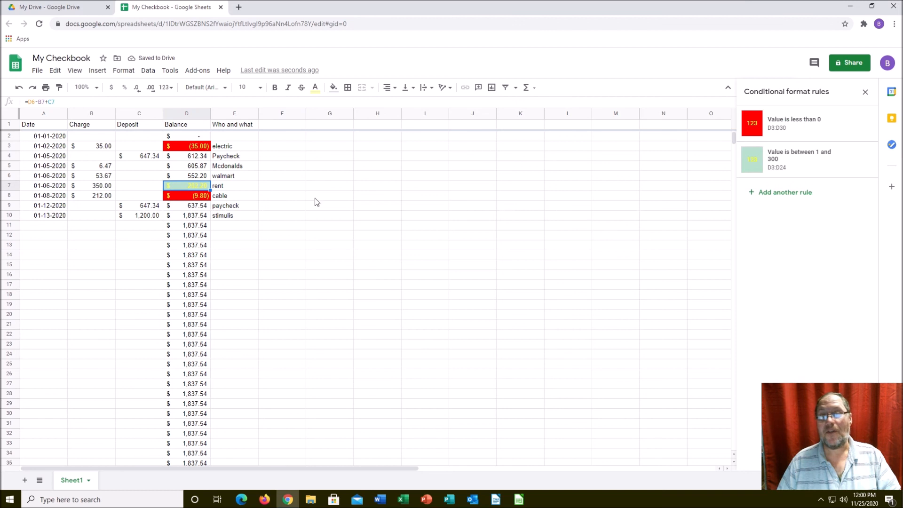
left_click(816, 157)
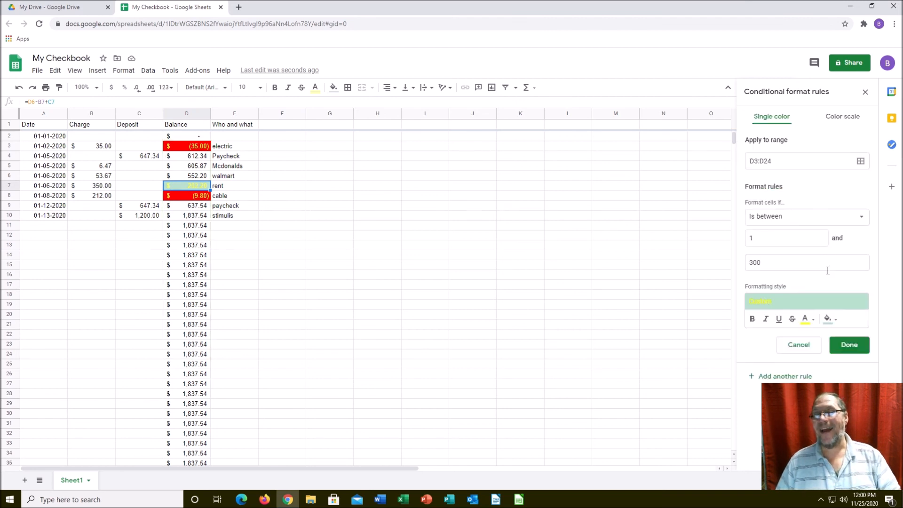
left_click(828, 319)
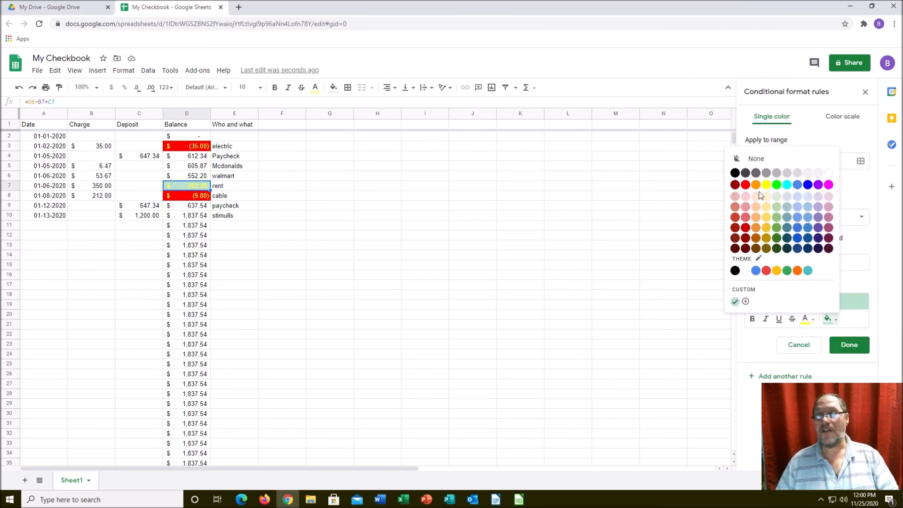
left_click(767, 184)
left_click(812, 325)
left_click(719, 280)
left_click(814, 324)
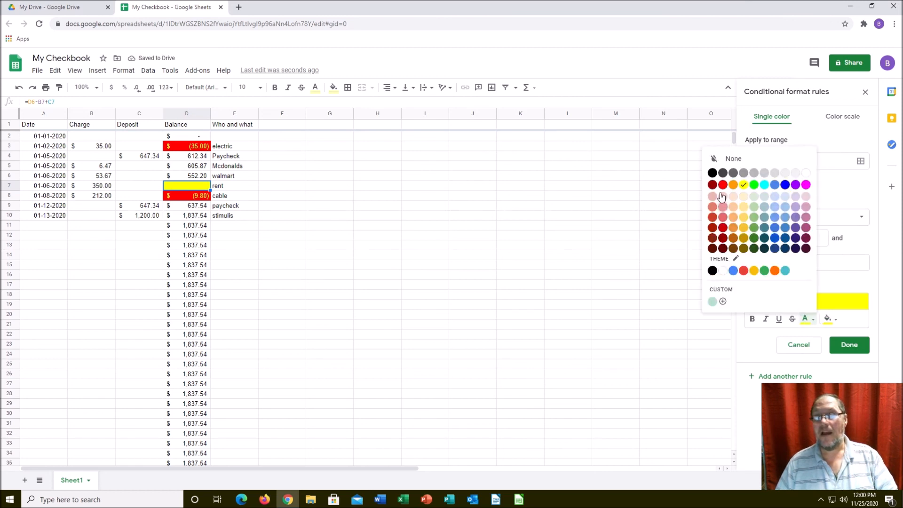
left_click(713, 173)
left_click(851, 347)
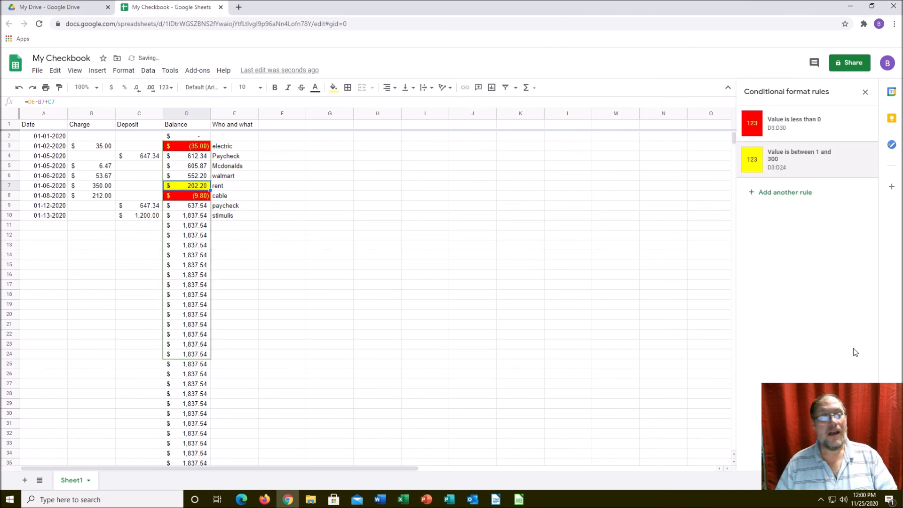
left_click(470, 286)
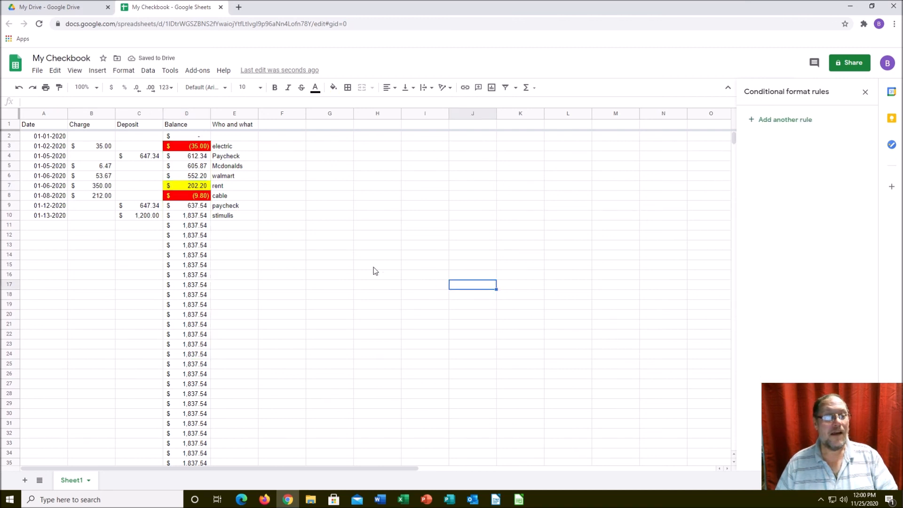